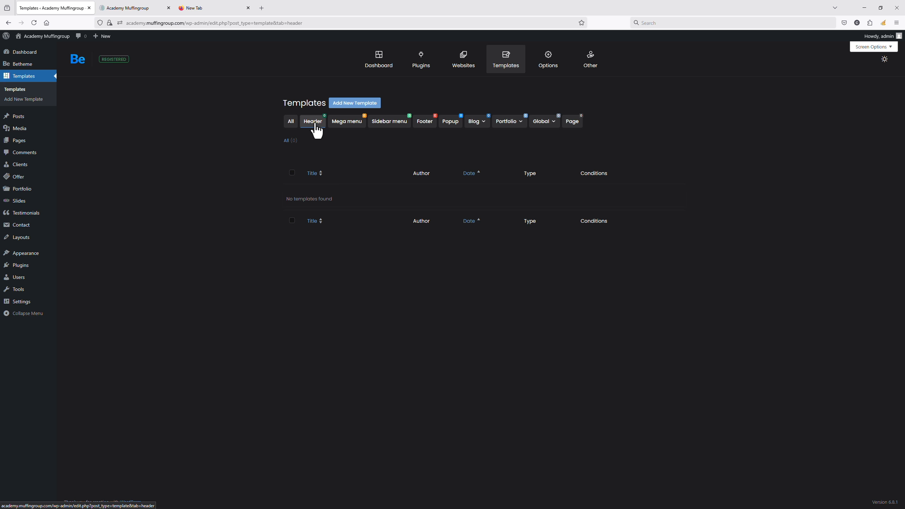
# Create a new template of the Header type named "Header template".
pyautogui.click(316, 125)
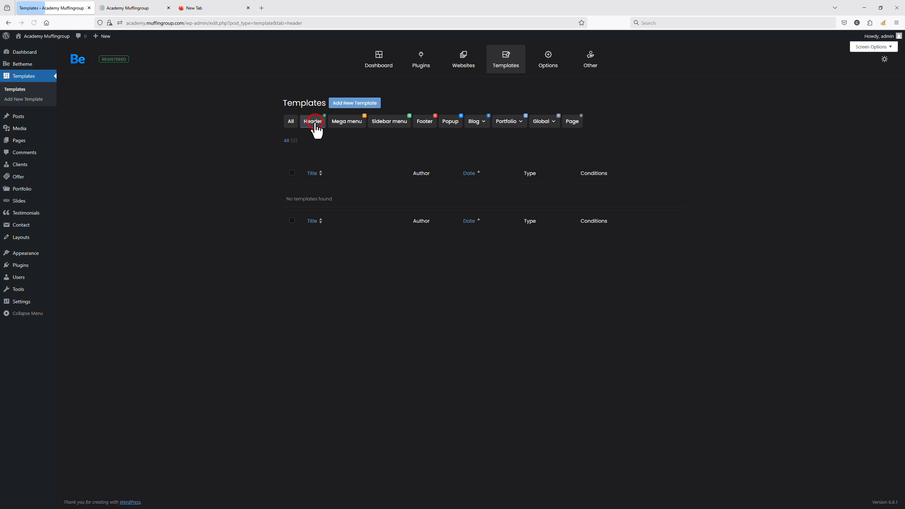
pyautogui.click(344, 105)
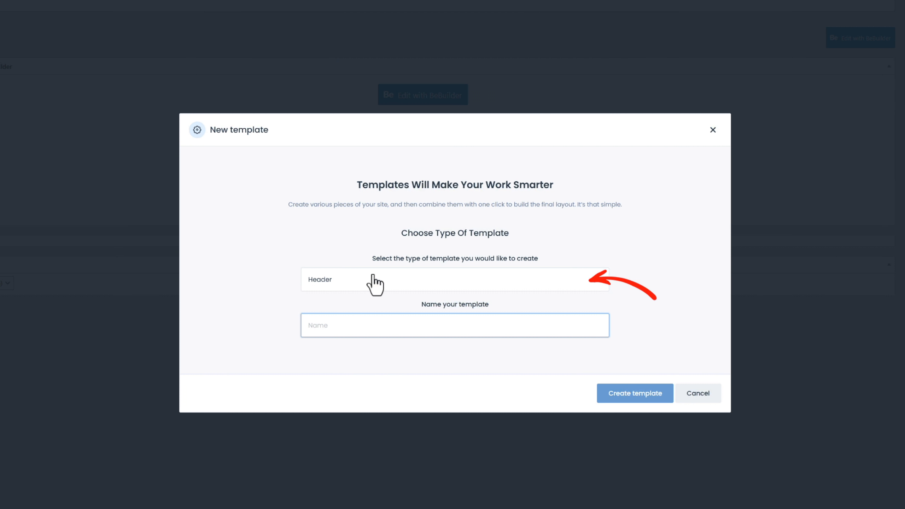
pyautogui.click(359, 324)
pyautogui.write('Header')
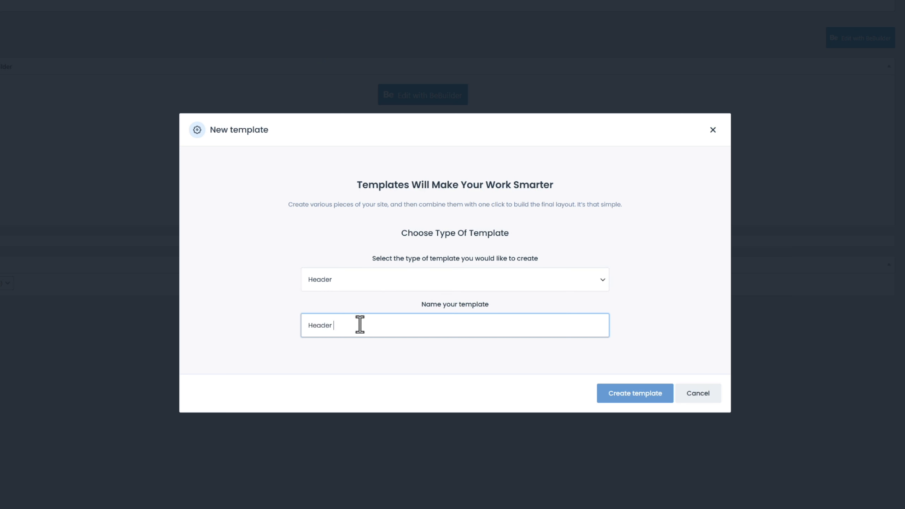
pyautogui.write(' template')
pyautogui.click(632, 394)
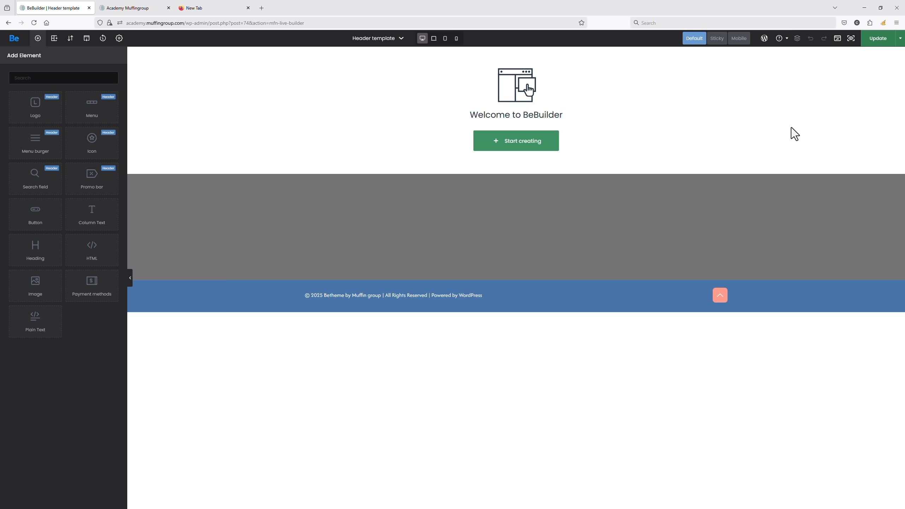
# Look through the pre-built headers and start the header section with the two-column wrap layout.
pyautogui.click(524, 139)
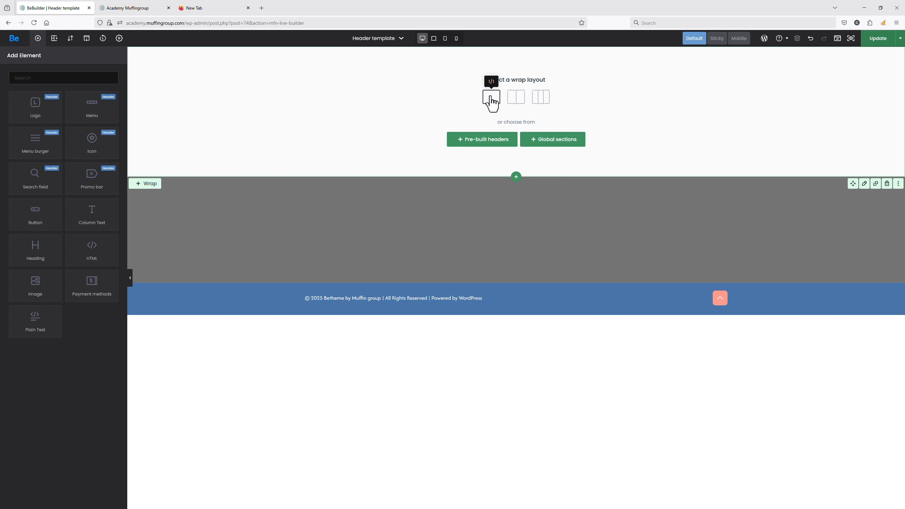
pyautogui.click(486, 143)
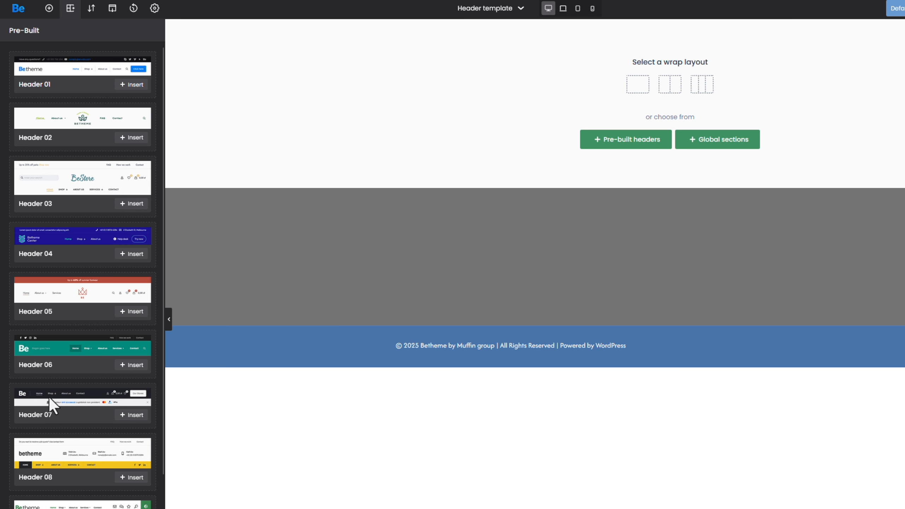
pyautogui.scroll(-5, 82, 285)
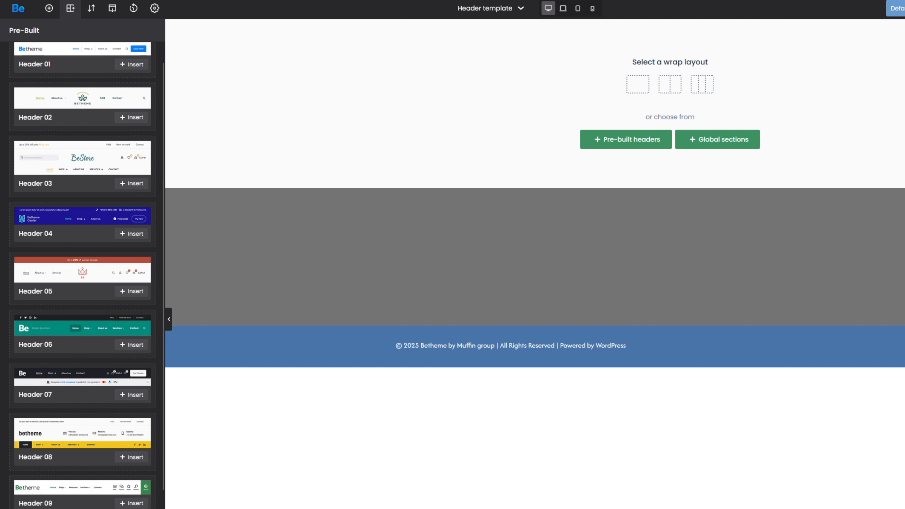
pyautogui.scroll(5, 53, 497)
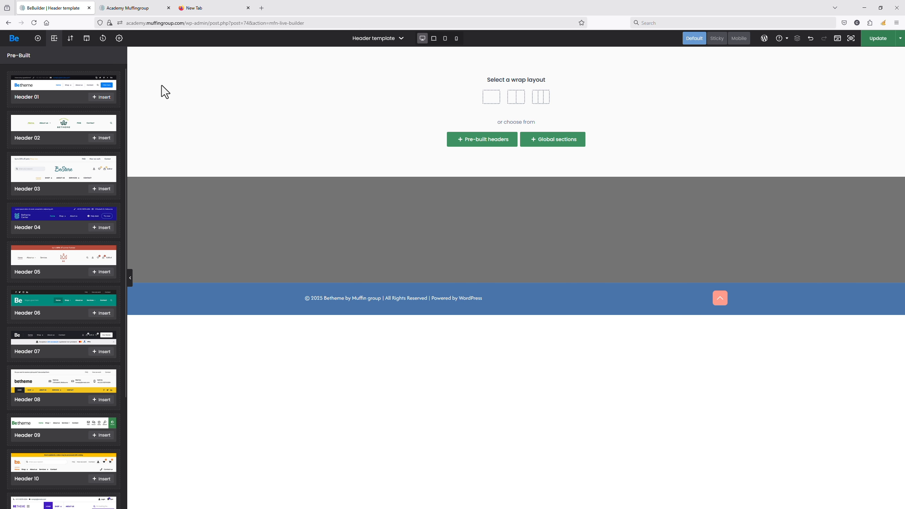
pyautogui.click(516, 97)
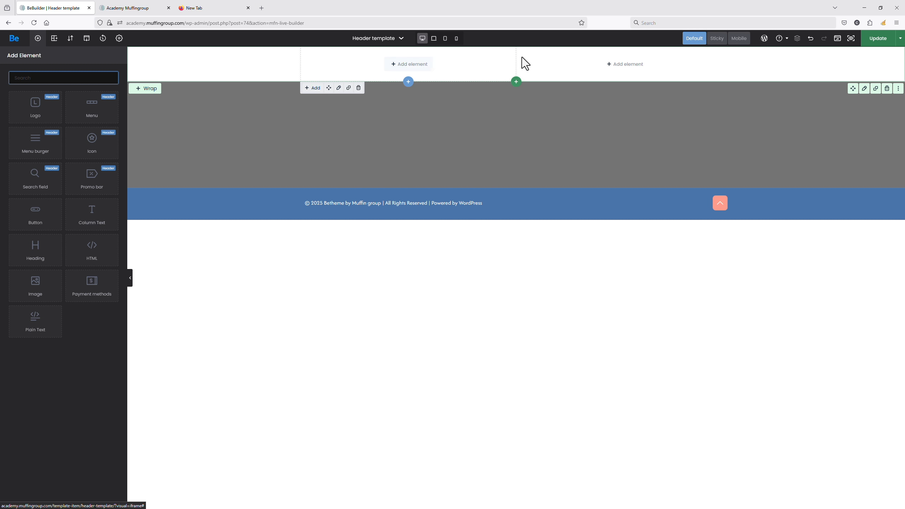
# Add a Logo element to the first wrap and set its custom width to 70px.
pyautogui.click(413, 62)
pyautogui.moveTo(18, 119); pyautogui.dragTo(447, 76)
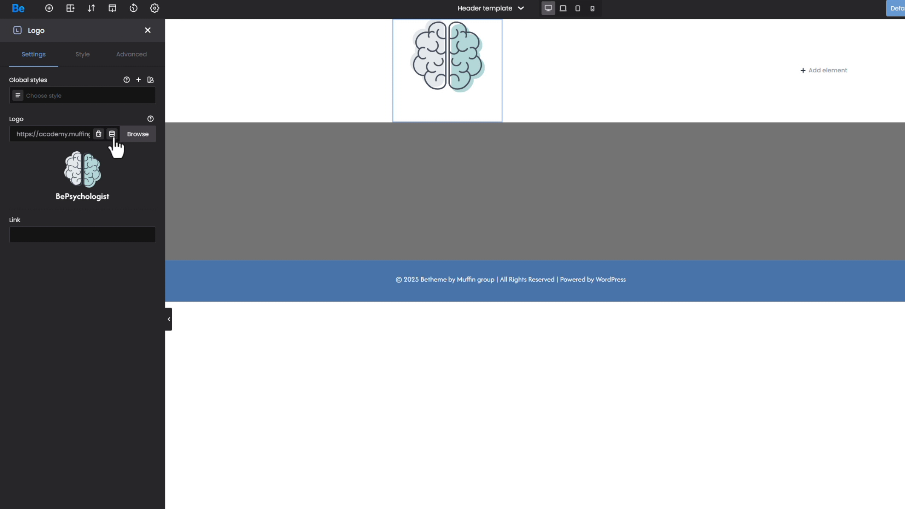
pyautogui.click(82, 54)
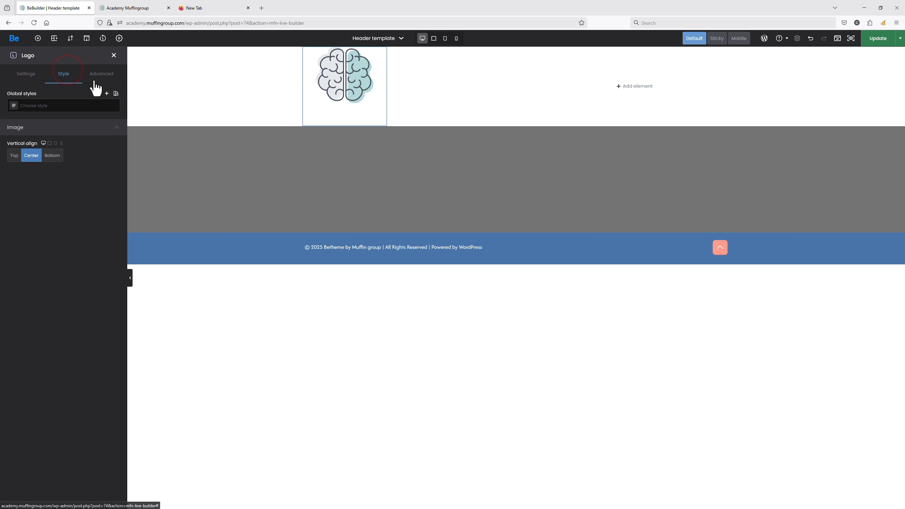
pyautogui.click(99, 74)
pyautogui.click(25, 183)
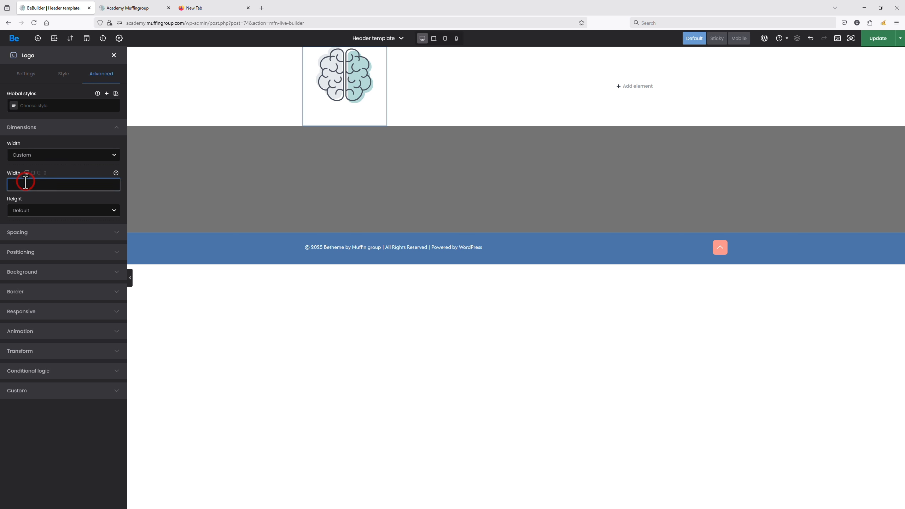
pyautogui.press('Tab')
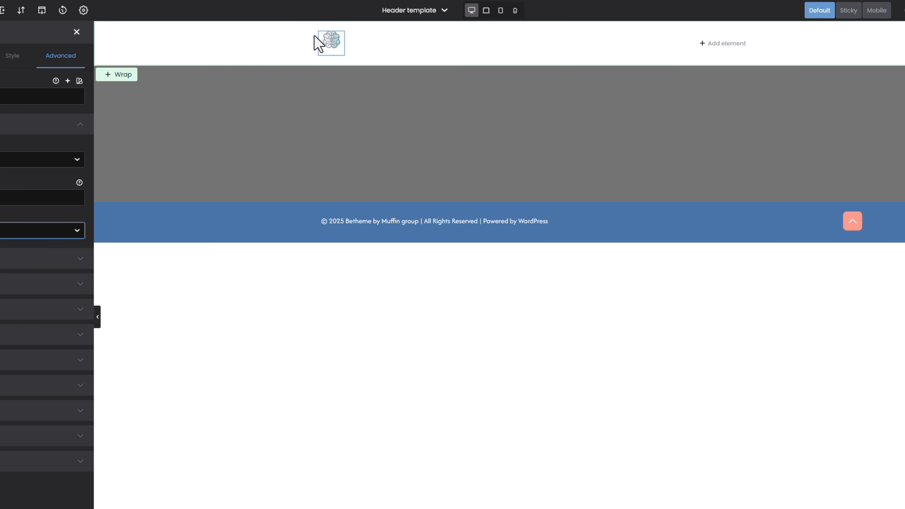
# Set the Fit container option of the logo's wrap to Default.
pyautogui.moveTo(326, 74)
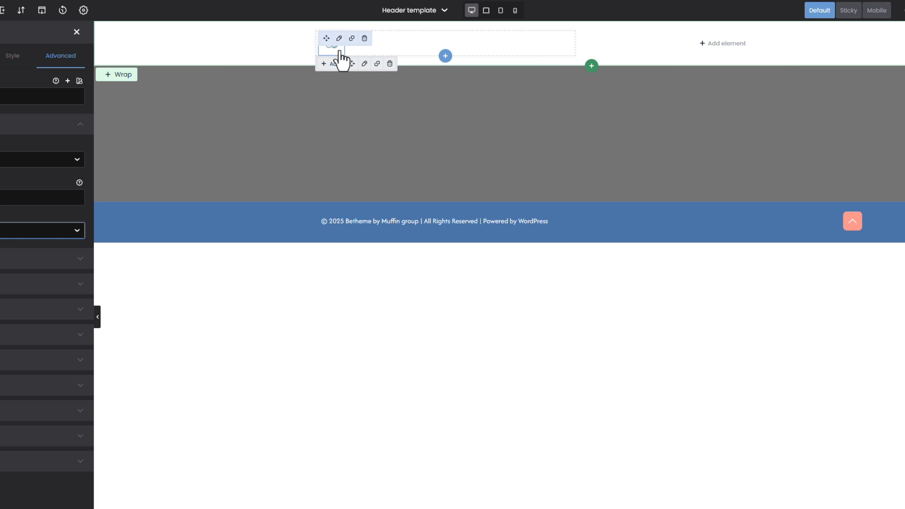
pyautogui.click(364, 64)
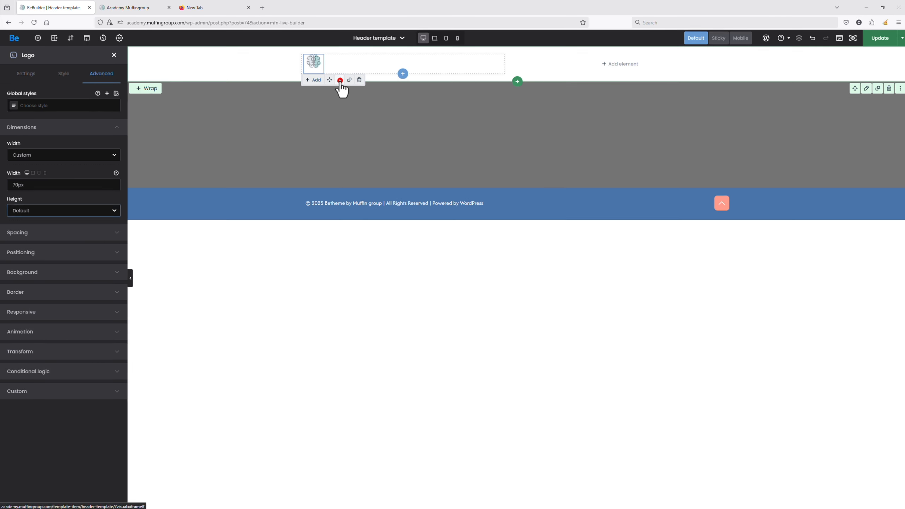
pyautogui.click(63, 73)
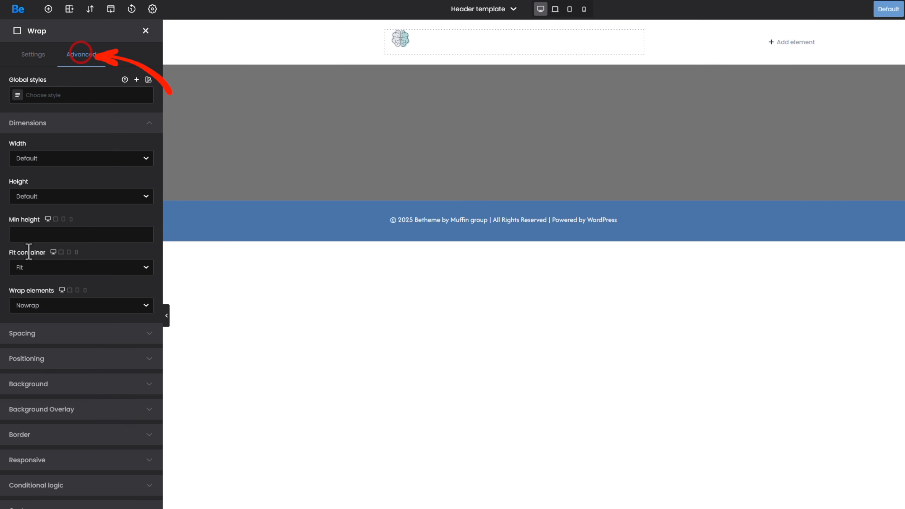
pyautogui.click(40, 270)
pyautogui.click(41, 293)
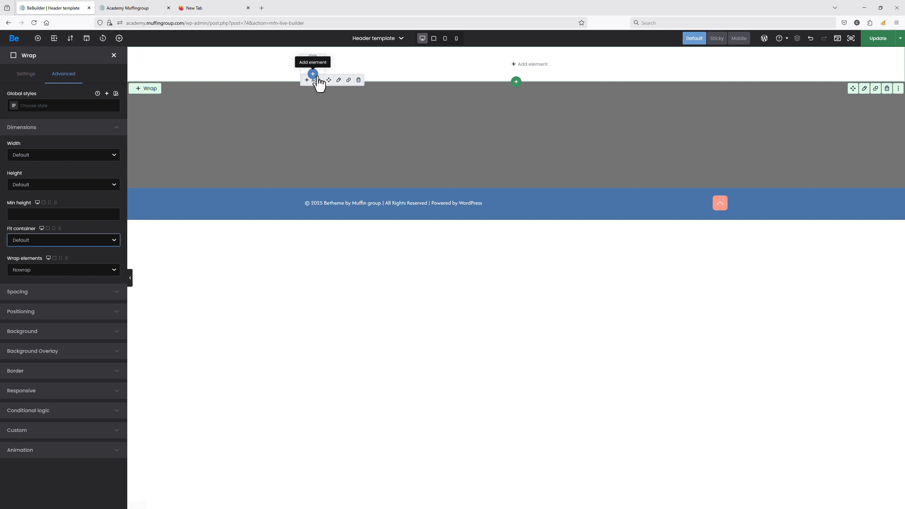
# Add a Menu element to the empty wrap beside the logo.
pyautogui.click(397, 67)
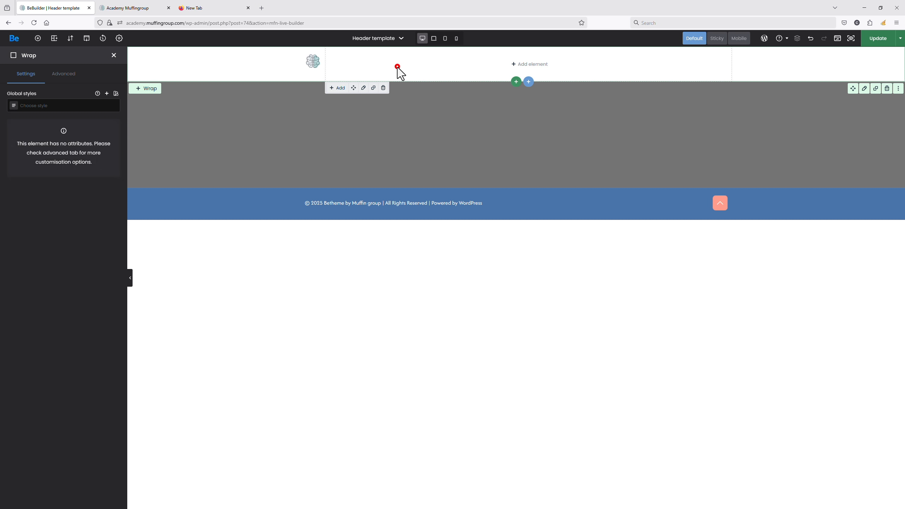
pyautogui.click(542, 63)
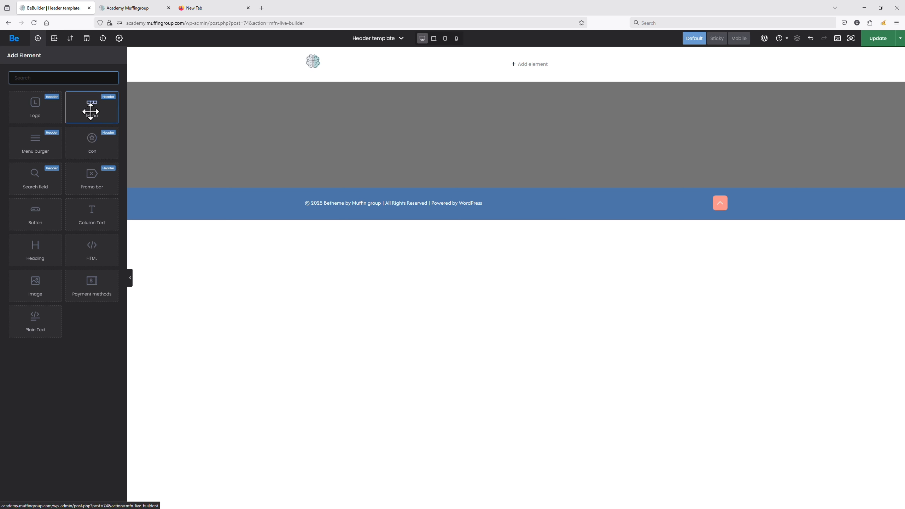
pyautogui.moveTo(92, 108); pyautogui.dragTo(464, 67)
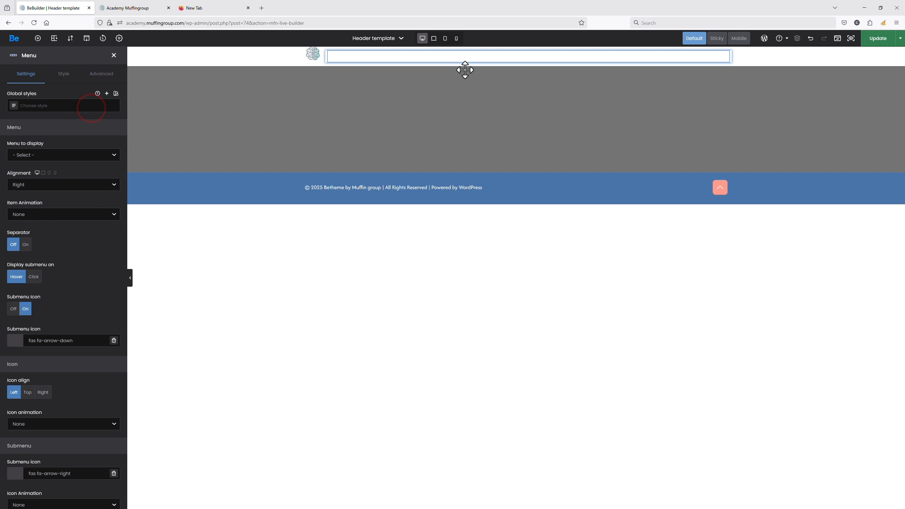
# Display the Main Menu in the menu element and set its item animation to Text toggle line bottom.
pyautogui.click(25, 154)
pyautogui.click(36, 177)
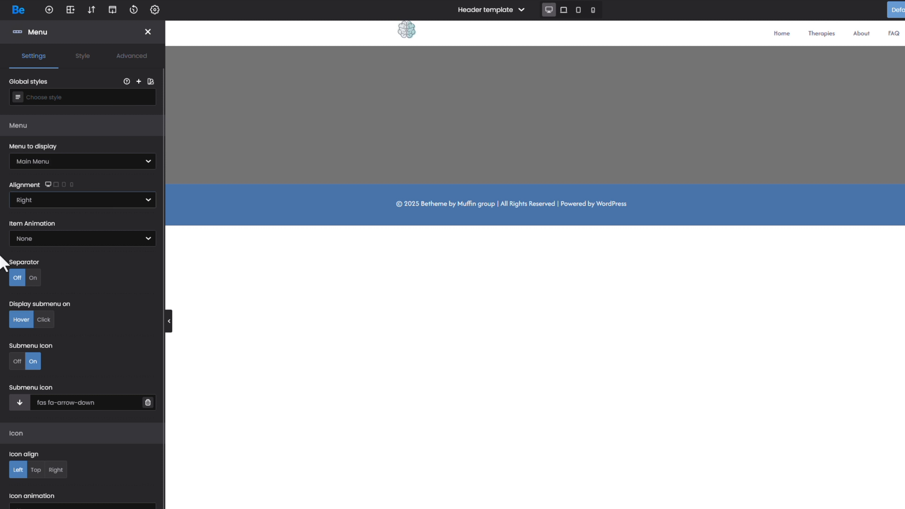
pyautogui.click(34, 238)
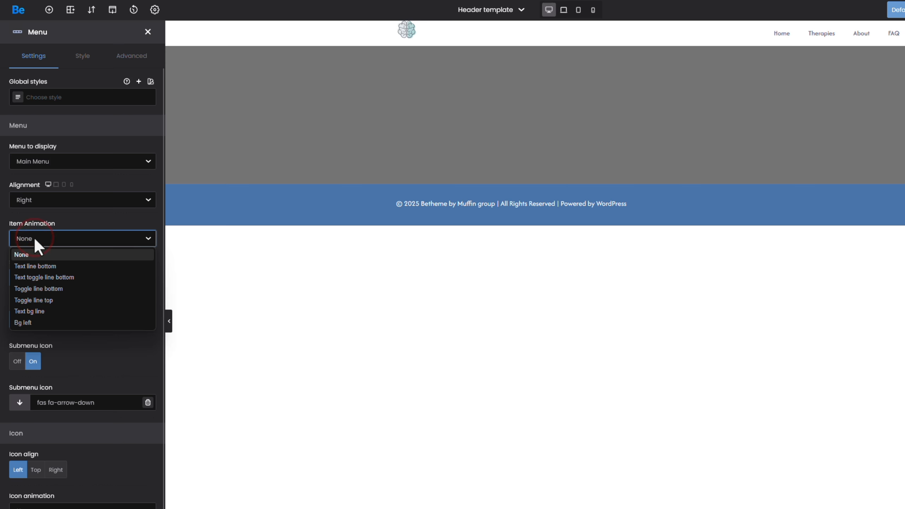
pyautogui.click(40, 277)
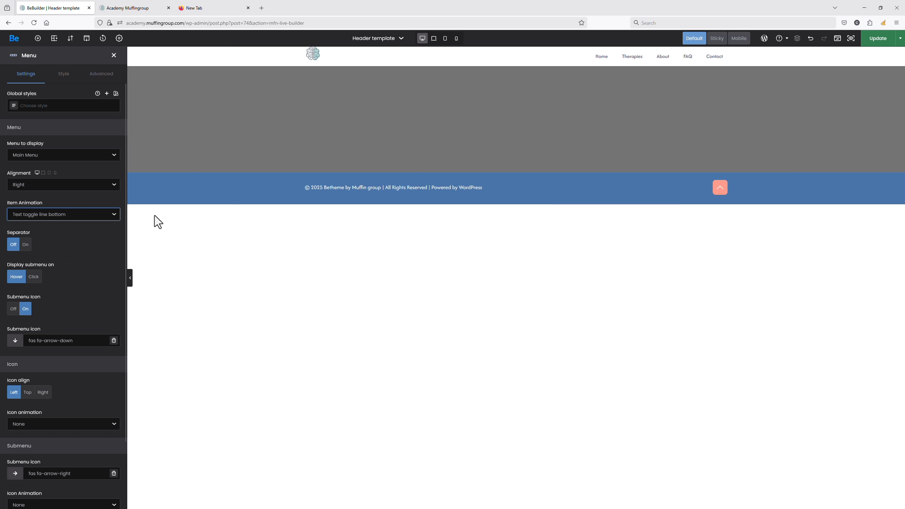
# Set the right and left padding of the menu items to 0px.
pyautogui.click(63, 74)
pyautogui.click(39, 213)
pyautogui.write('0')
pyautogui.click(80, 211)
pyautogui.write('0')
# Set the menu items' desktop typography to size 28 px and line height 1.4 em.
pyautogui.click(114, 238)
pyautogui.click(28, 297)
pyautogui.write('2')
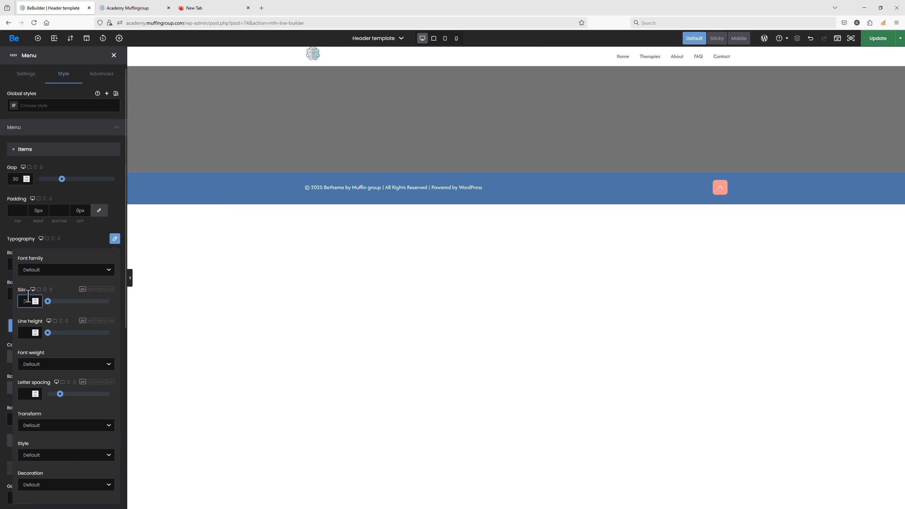
pyautogui.write('8')
pyautogui.click(91, 320)
pyautogui.click(38, 332)
pyautogui.write('1.4')
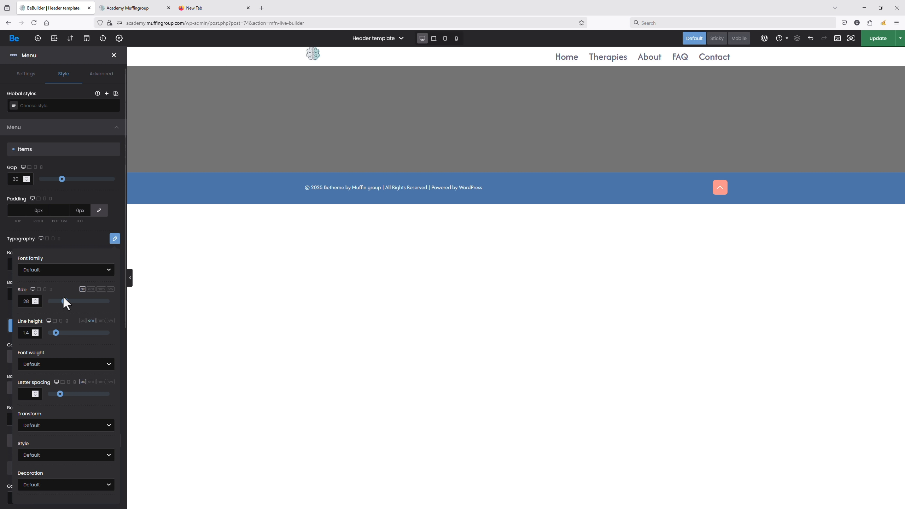
# Set the menu font size to 18 px for tablet and 16 px for mobile, and return to the desktop view.
pyautogui.click(45, 289)
pyautogui.click(28, 301)
pyautogui.write('18')
pyautogui.click(51, 290)
pyautogui.click(27, 301)
pyautogui.write('16')
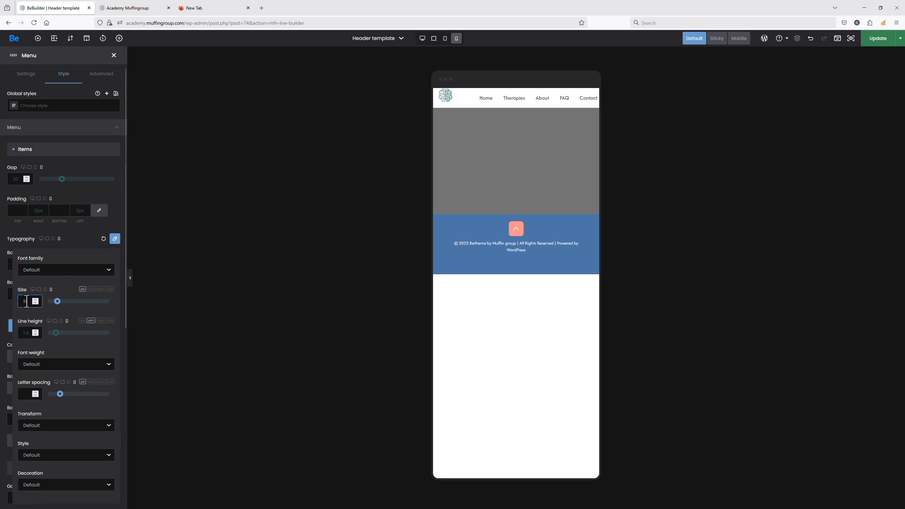
pyautogui.click(32, 289)
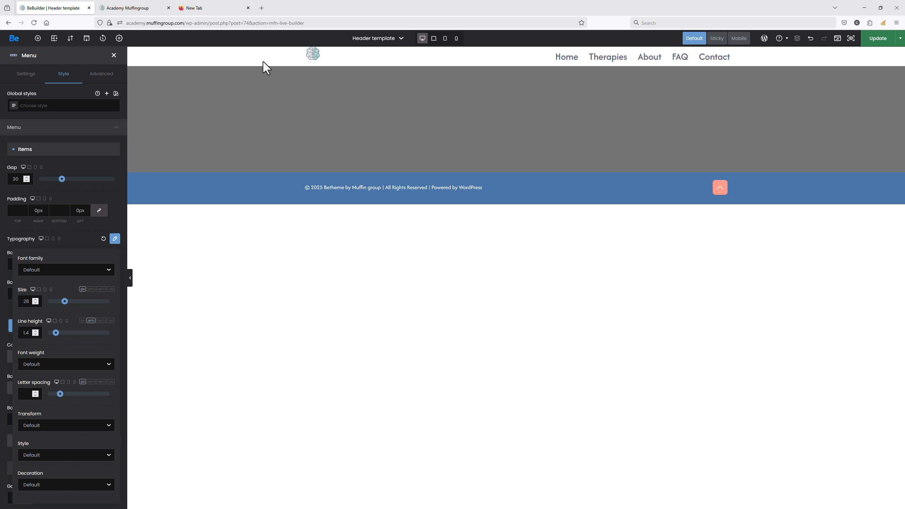
# Set the default header's position to Absolute in the header options.
pyautogui.click(119, 39)
pyautogui.click(71, 107)
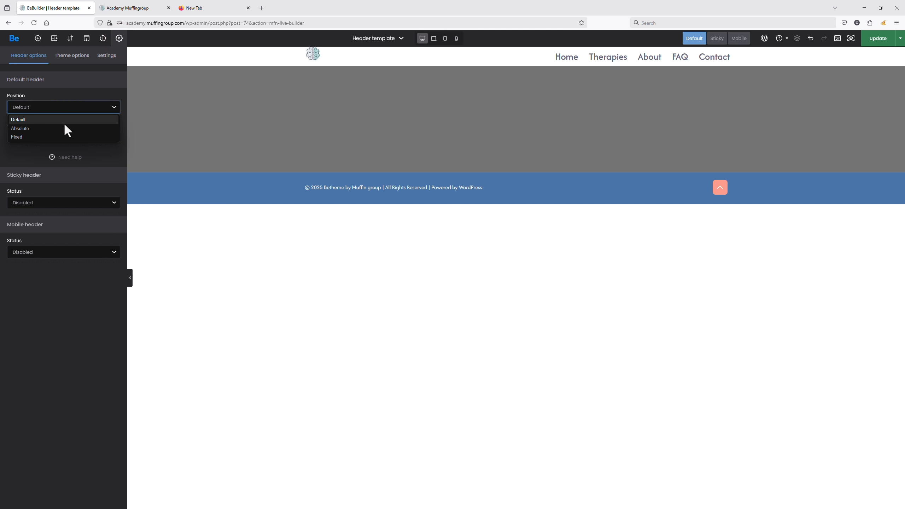
pyautogui.click(64, 127)
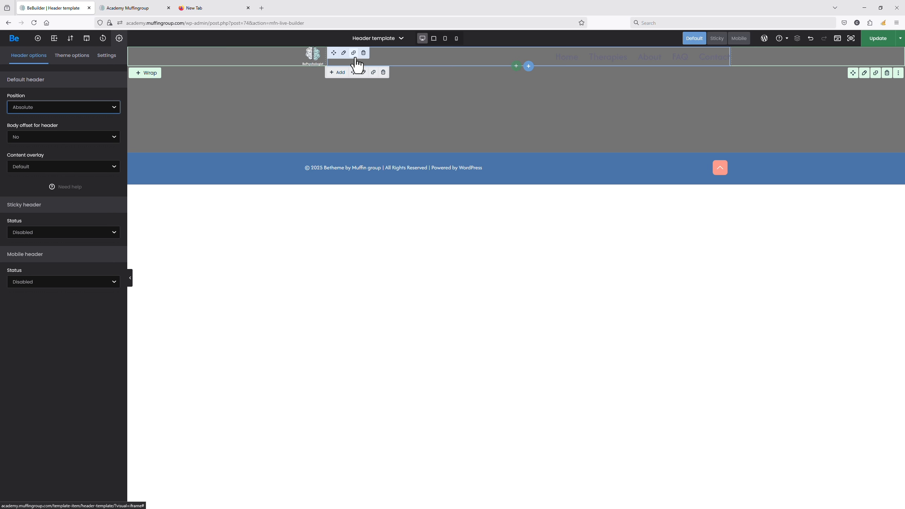
# Examine the available choices for the header's body offset, content overlay and sticky header status.
pyautogui.click(46, 137)
pyautogui.click(47, 137)
pyautogui.click(69, 133)
pyautogui.click(74, 135)
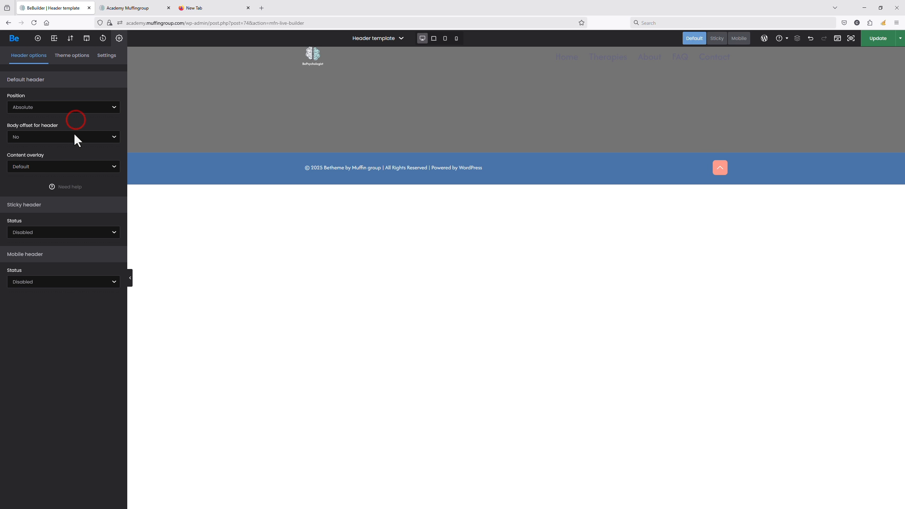
pyautogui.click(52, 167)
pyautogui.click(55, 166)
pyautogui.click(57, 231)
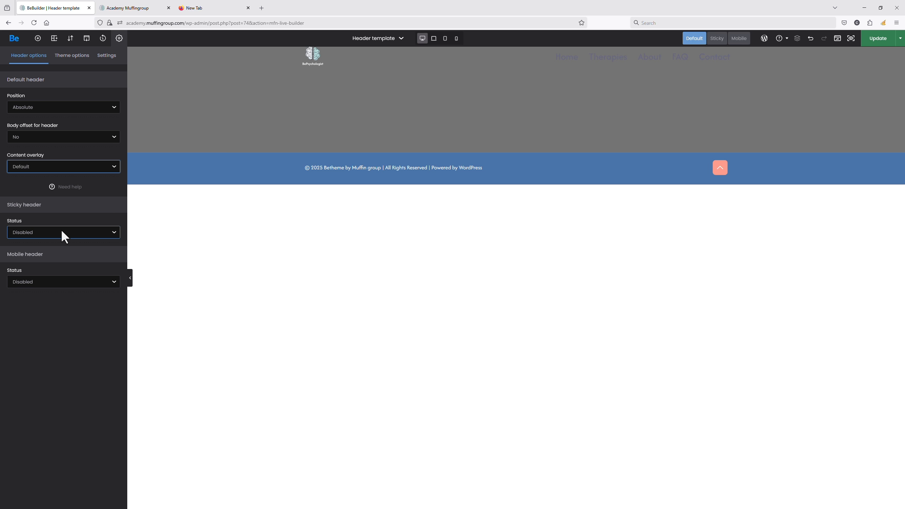
pyautogui.click(61, 230)
pyautogui.click(61, 230)
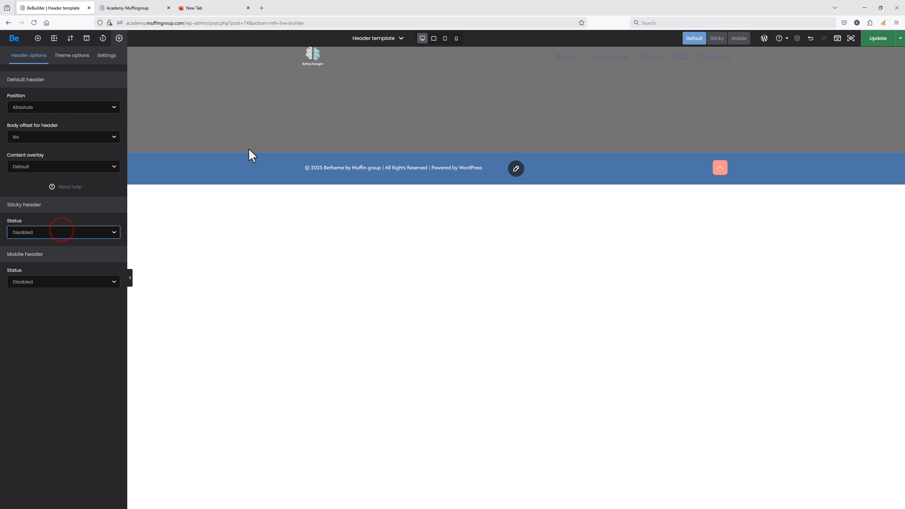
pyautogui.click(457, 122)
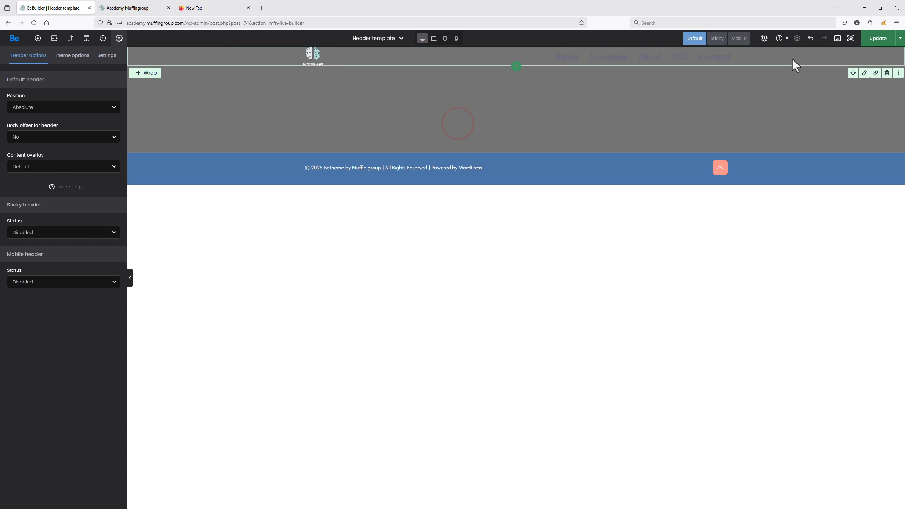
# Save the updated header template and switch to the browser tab with the Academy Muffingroup site.
pyautogui.click(878, 39)
pyautogui.click(448, 270)
pyautogui.click(608, 373)
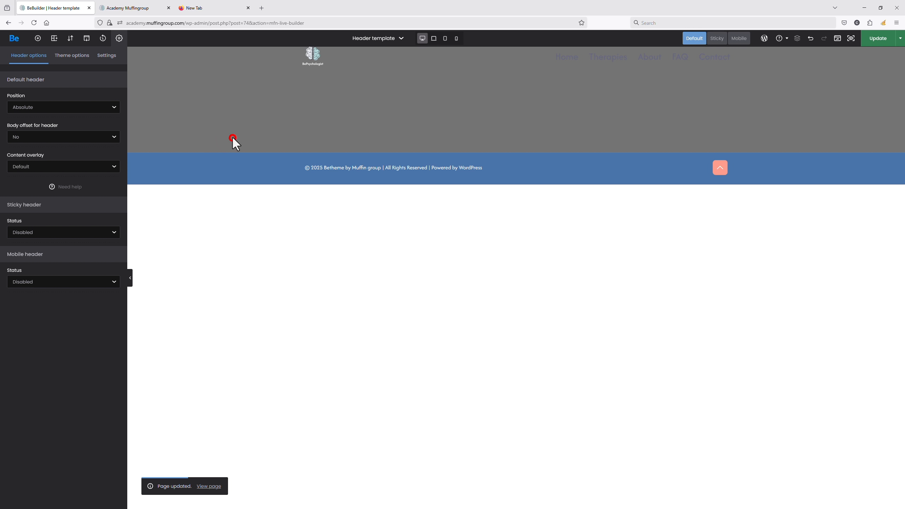
pyautogui.click(130, 7)
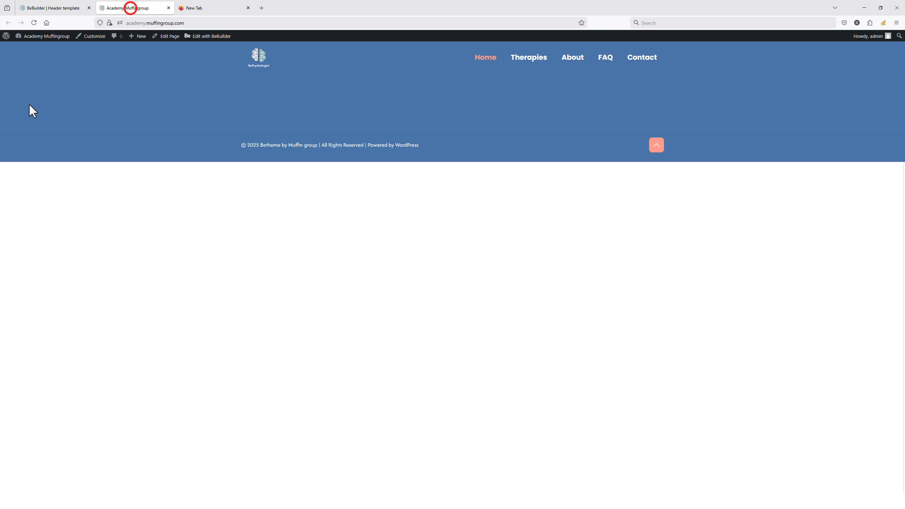
# Open the Home page in BeBuilder and add a new section with a single-column wrap layout.
pyautogui.click(205, 38)
pyautogui.click(526, 165)
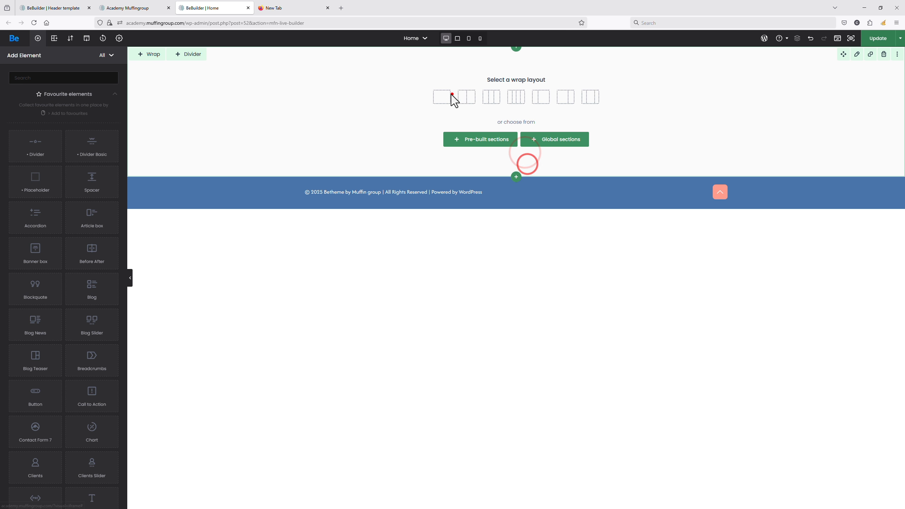
pyautogui.click(451, 94)
# Set the new section's background colour to the blue theme swatch.
pyautogui.click(271, 65)
pyautogui.click(64, 73)
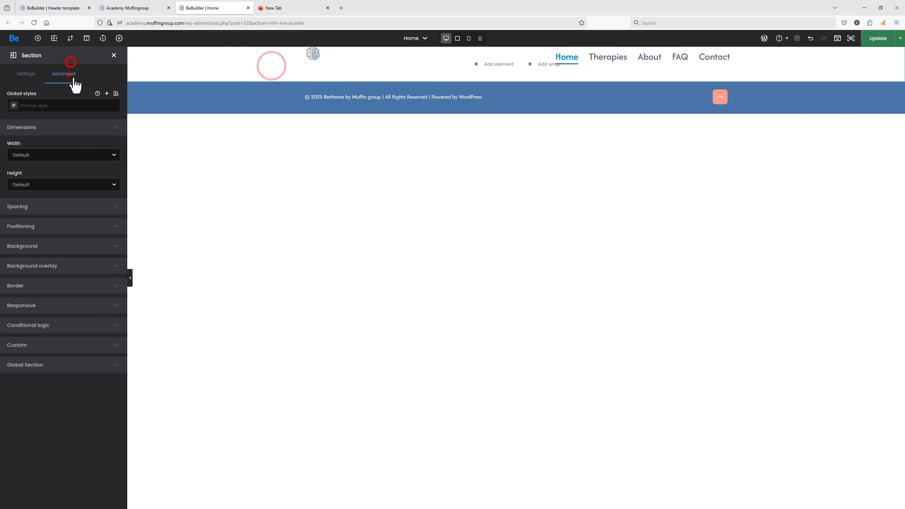
pyautogui.click(45, 249)
pyautogui.click(59, 271)
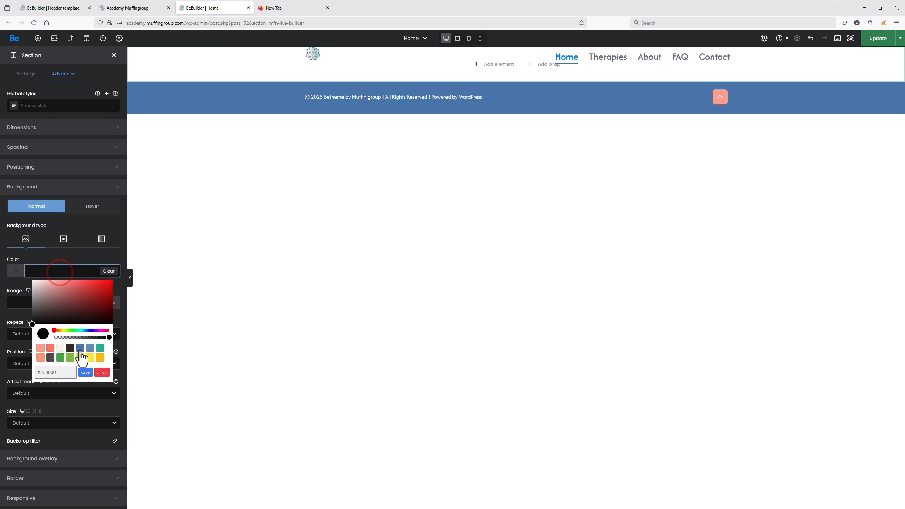
pyautogui.click(79, 348)
# Give the section a custom height of 500 and update the Home page.
pyautogui.click(45, 128)
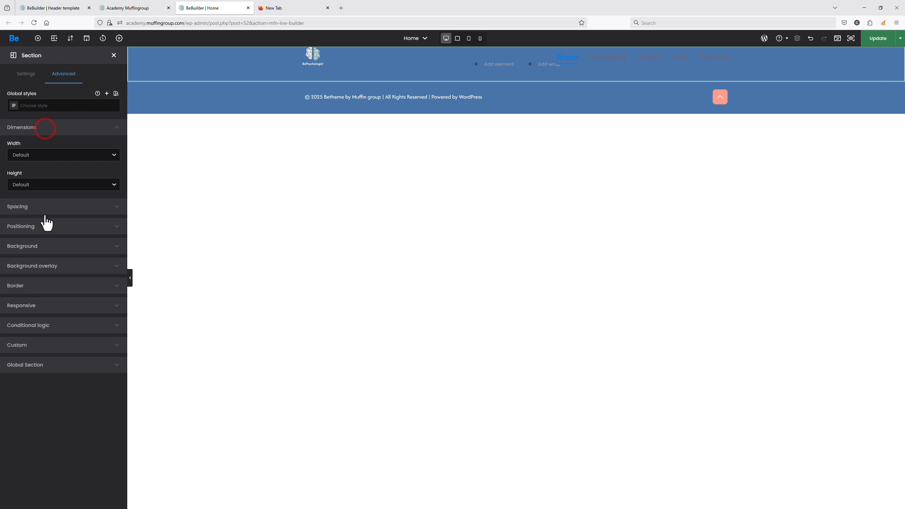
pyautogui.click(45, 184)
pyautogui.click(45, 215)
pyautogui.click(31, 215)
pyautogui.write('5')
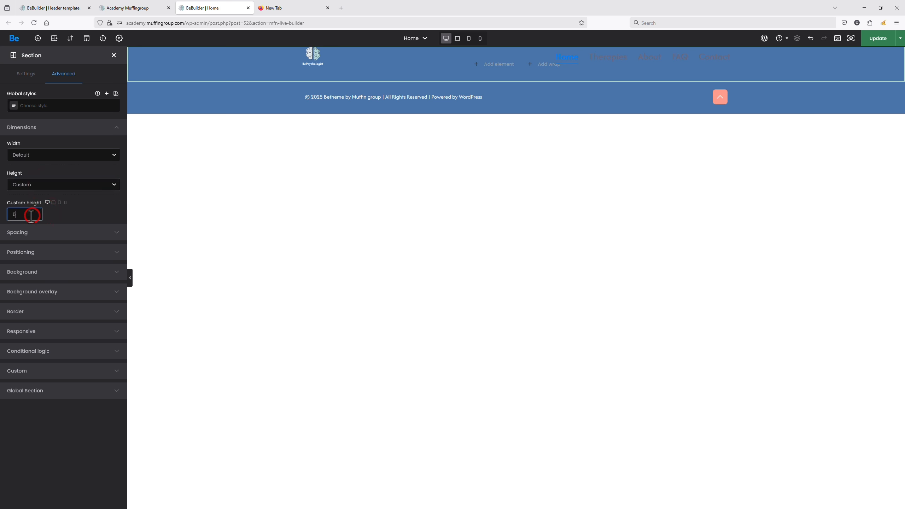
pyautogui.write('00')
pyautogui.click(883, 35)
# Go back to the header template's browser tab and reload it.
pyautogui.click(126, 8)
pyautogui.click(77, 6)
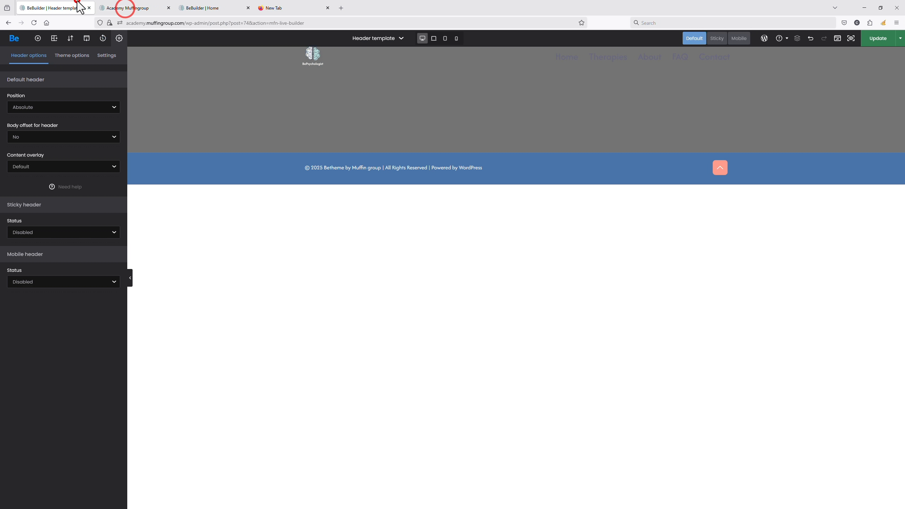
pyautogui.press('F5')
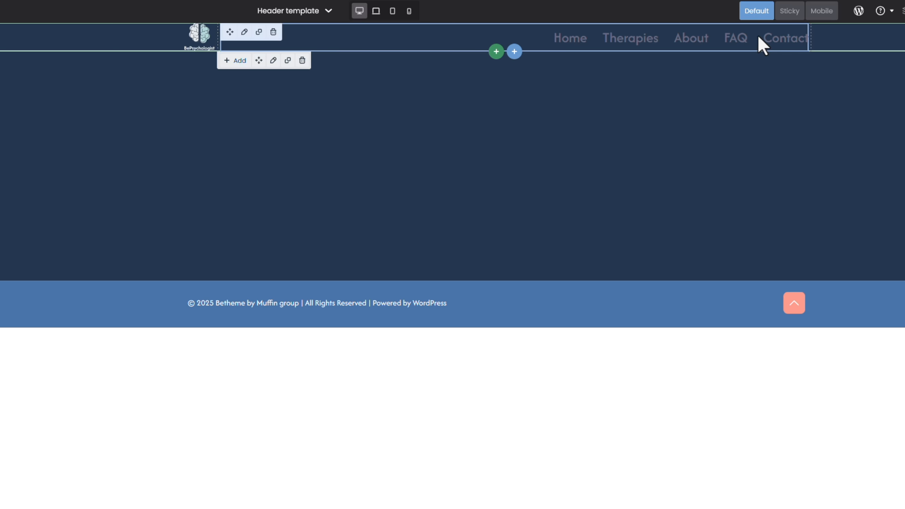
# Set the header menu items' normal text colour to white (#FFFFFF).
pyautogui.click(730, 42)
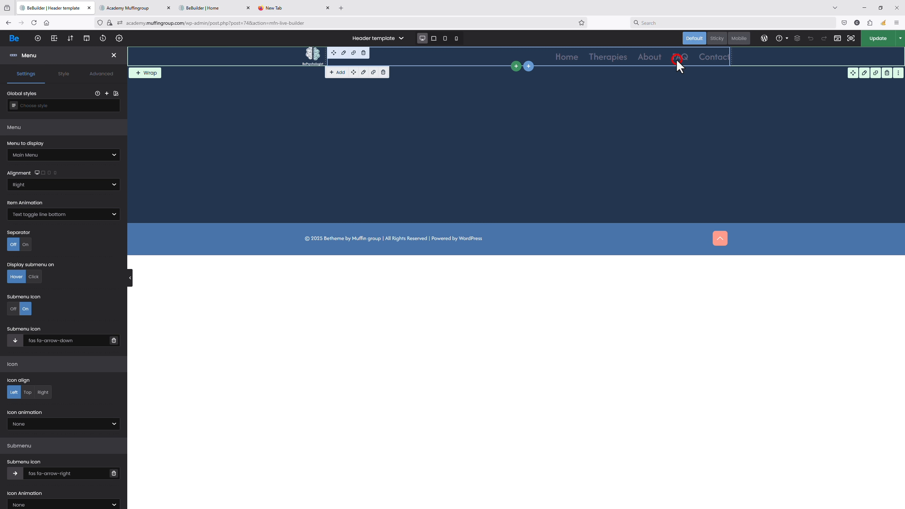
pyautogui.click(63, 71)
pyautogui.click(54, 355)
pyautogui.moveTo(55, 377); pyautogui.dragTo(29, 365)
pyautogui.click(66, 342)
# Set the menu items' desktop font size to 18 px in the typography options.
pyautogui.click(115, 239)
pyautogui.doubleClick(26, 301)
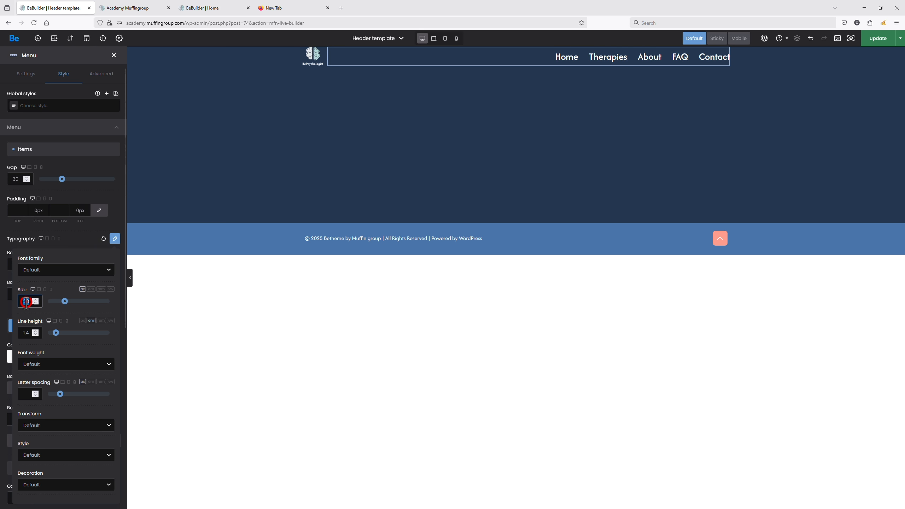
pyautogui.write('18')
pyautogui.click(115, 238)
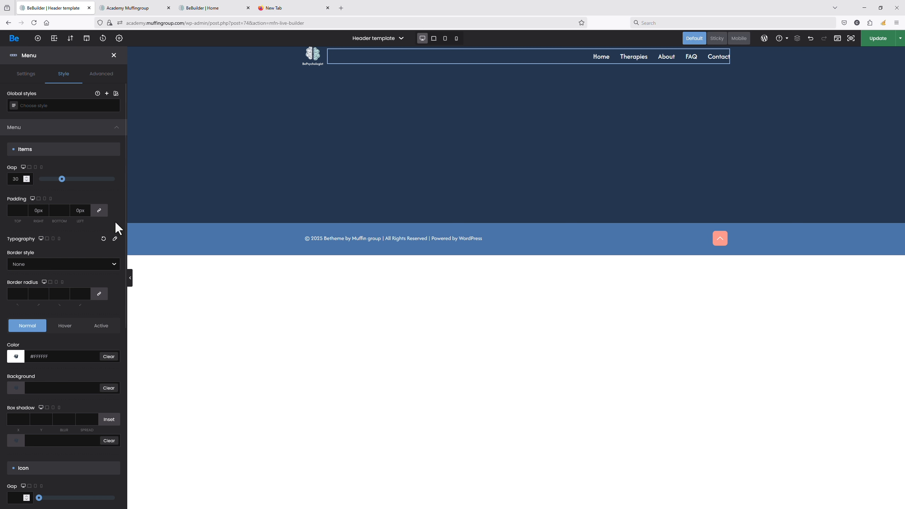
# Set the header section's top and bottom padding to 12px.
pyautogui.click(251, 62)
pyautogui.click(64, 73)
pyautogui.click(40, 206)
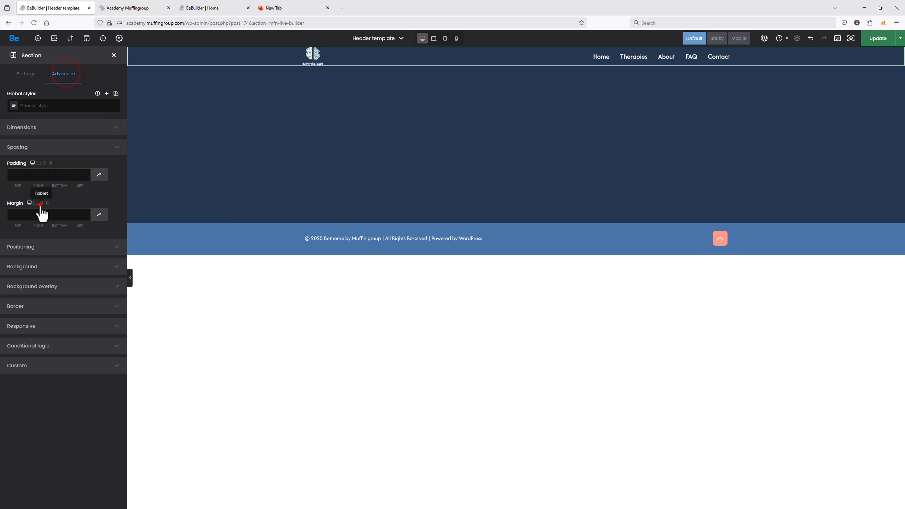
pyautogui.write('12px')
pyautogui.click(56, 174)
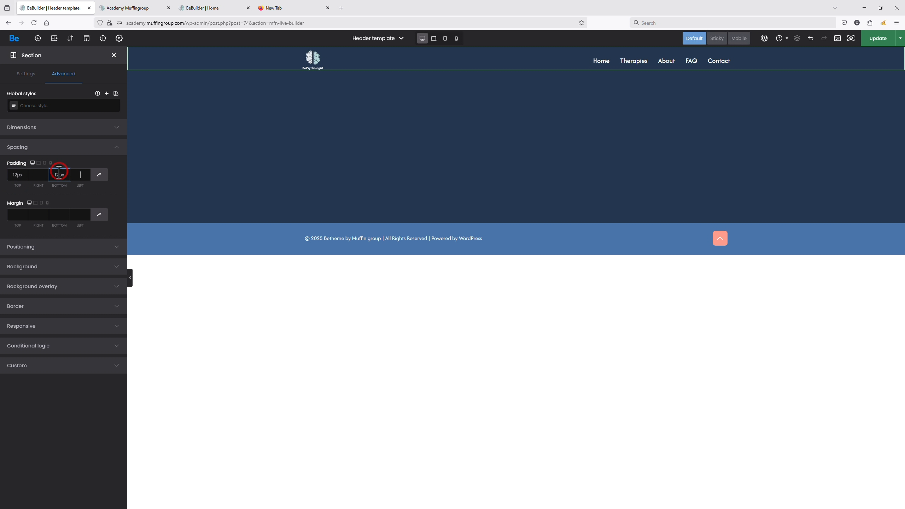
pyautogui.write('12px')
pyautogui.press('capslock')
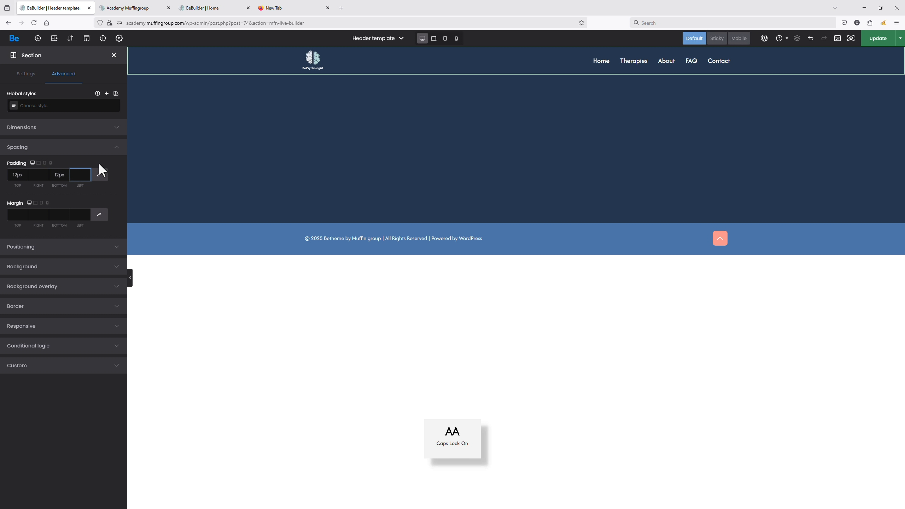
# Set the header section's right and left padding to 15px for mobile, and return to the desktop view.
pyautogui.click(444, 38)
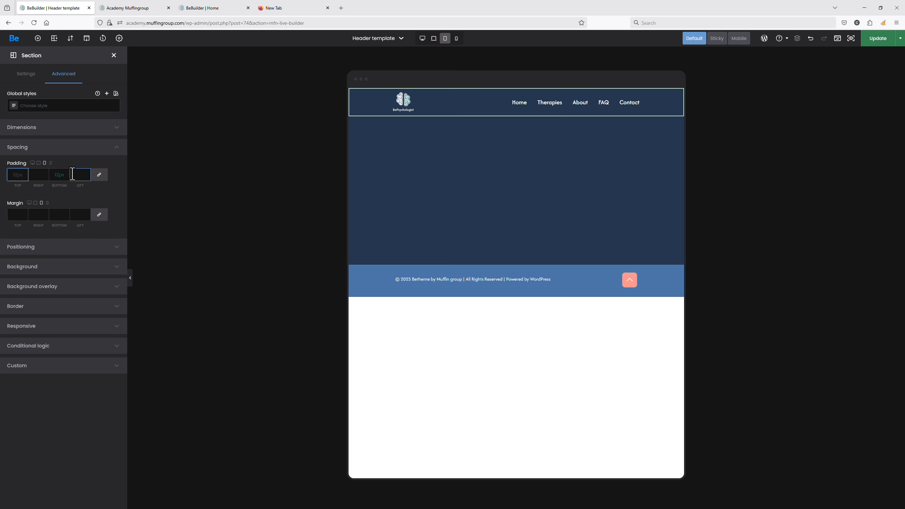
pyautogui.click(50, 163)
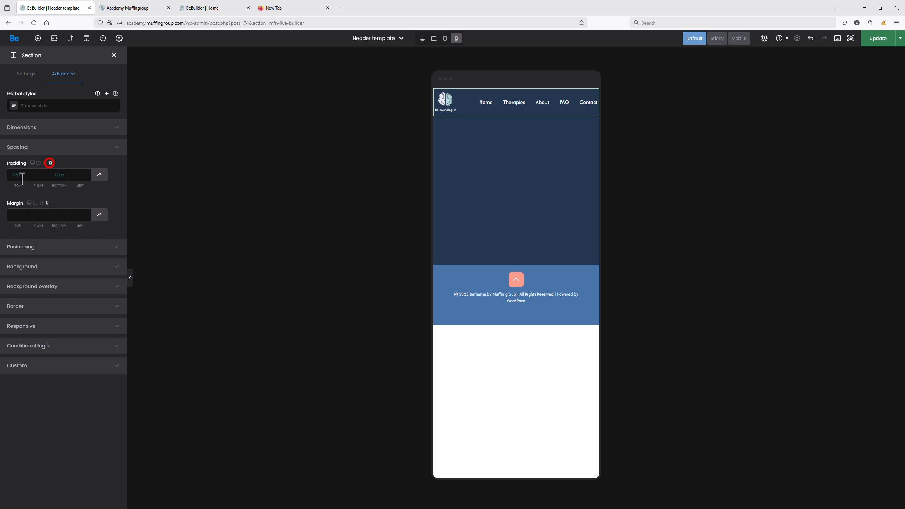
pyautogui.click(82, 177)
pyautogui.write('15')
pyautogui.press('Tab')
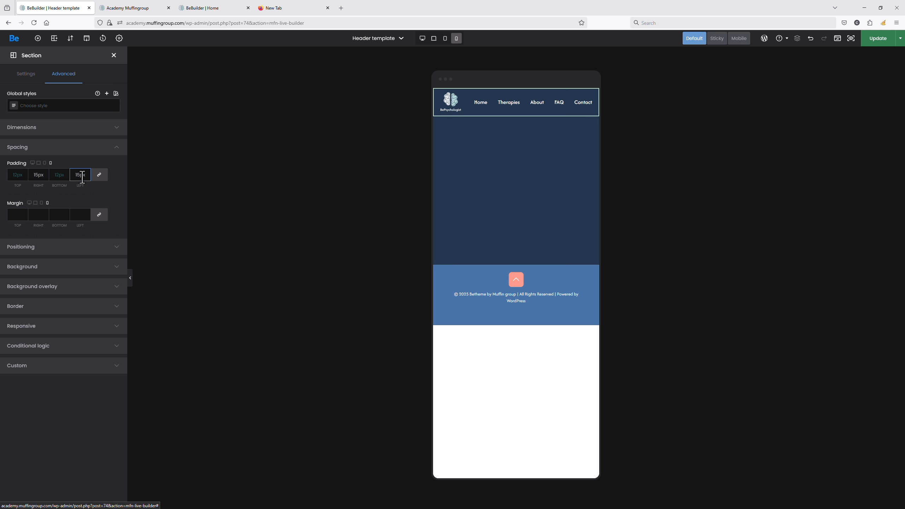
pyautogui.click(422, 39)
pyautogui.click(456, 38)
pyautogui.click(422, 38)
# Open the menu element's settings, save the header template and view the Academy Muffingroup site.
pyautogui.click(616, 63)
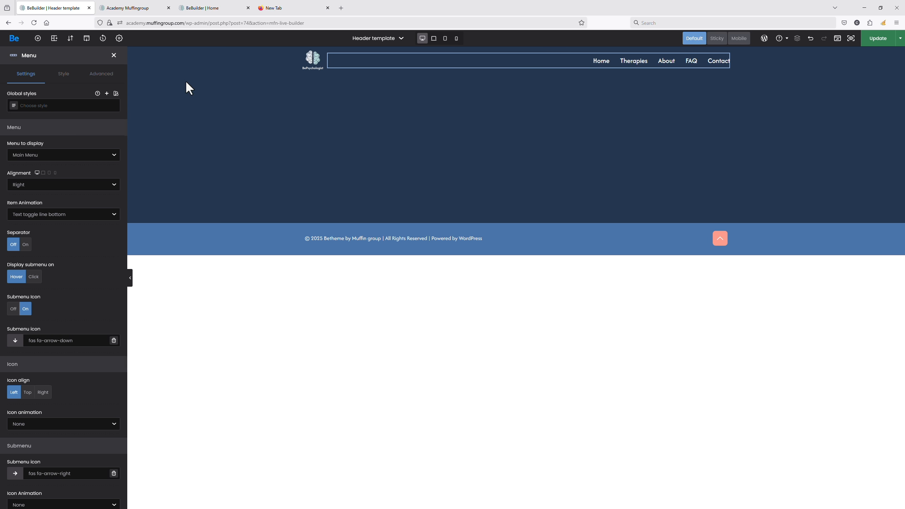
pyautogui.hotkey('ctrl', 's')
pyautogui.click(608, 370)
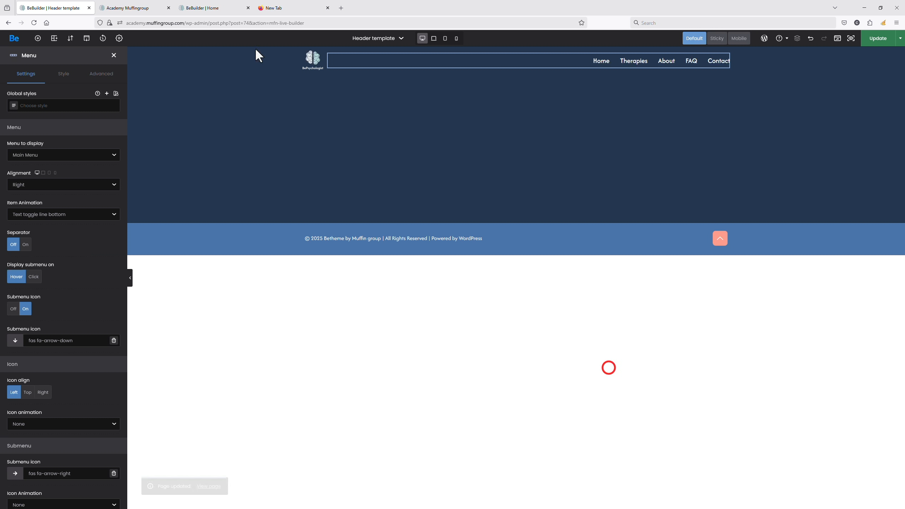
pyautogui.click(136, 9)
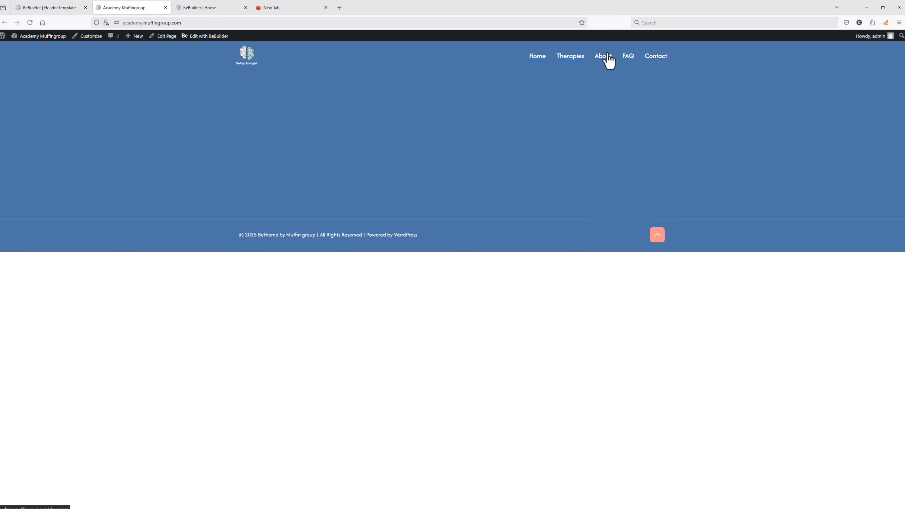
# Return to the header template and set the menu's item animation line colour to the salmon swatch.
pyautogui.click(51, 3)
pyautogui.click(62, 127)
pyautogui.scroll(-2, 58, 320)
pyautogui.scroll(2, 62, 171)
pyautogui.click(61, 70)
pyautogui.scroll(-7, 48, 436)
pyautogui.click(45, 484)
pyautogui.click(53, 195)
pyautogui.click(18, 225)
# Update the header template and check the menu on the live Academy Muffingroup site.
pyautogui.click(877, 38)
pyautogui.click(602, 370)
pyautogui.click(136, 8)
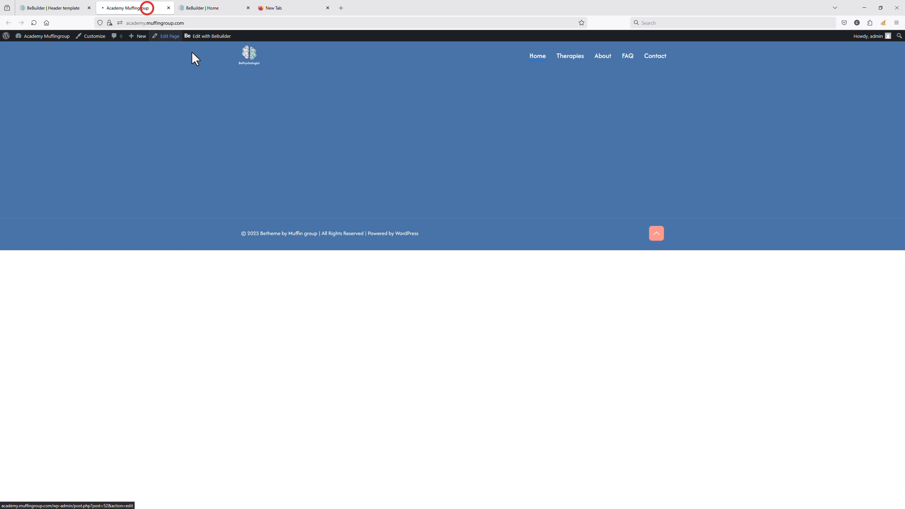
# Add a Button element after the menu in the header template and enter the phone number as its title.
pyautogui.click(73, 7)
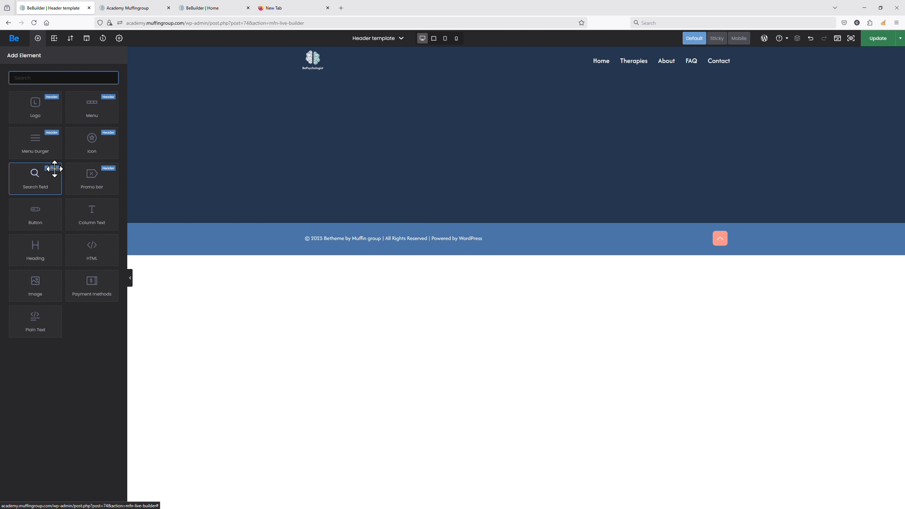
pyautogui.moveTo(35, 211); pyautogui.dragTo(701, 72)
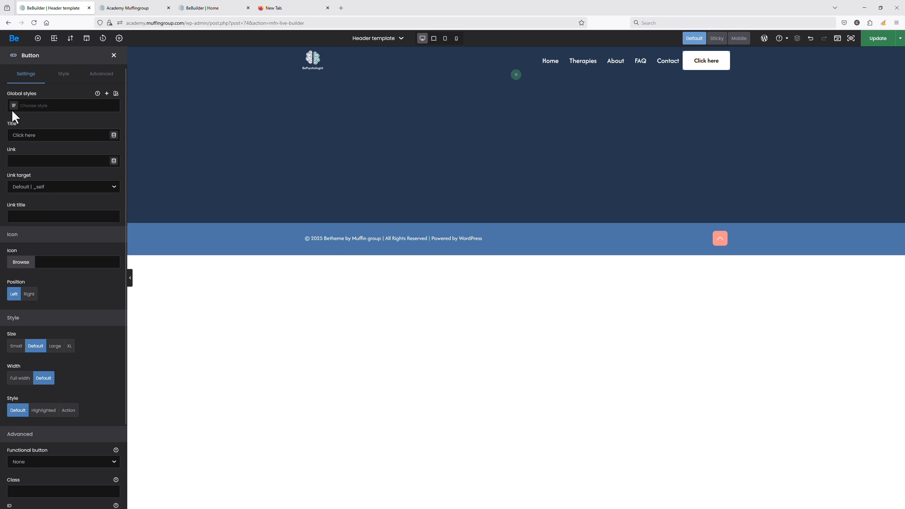
pyautogui.tripleClick(37, 137)
pyautogui.write('+12 345')
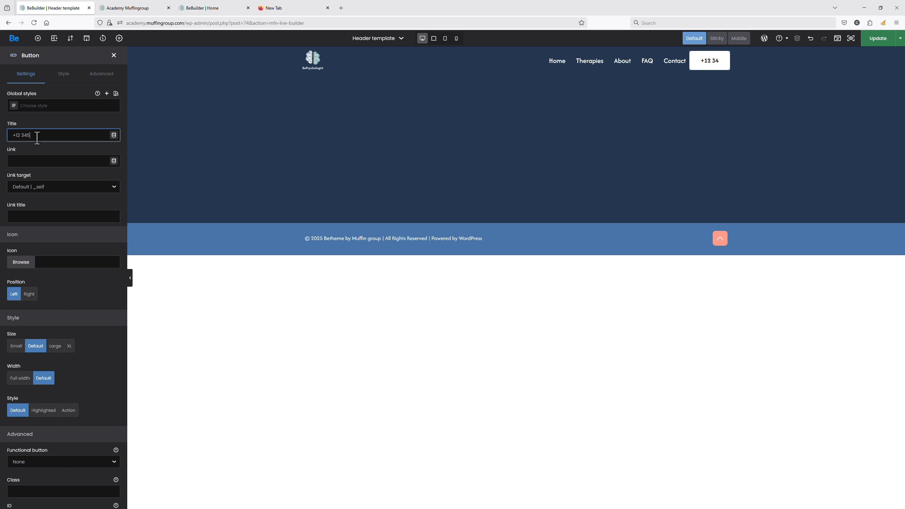
pyautogui.write('6 78 9')
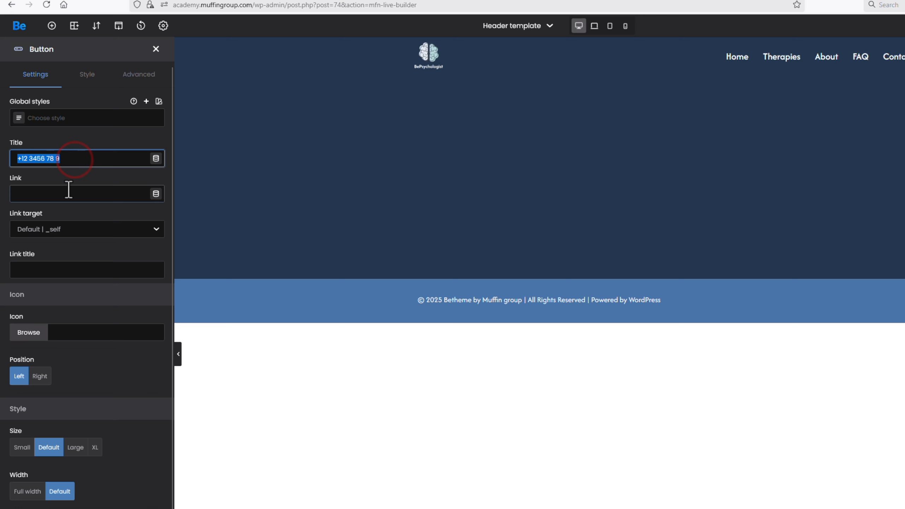
# Link the button to the phone number using the tel: prefix.
pyautogui.click(51, 159)
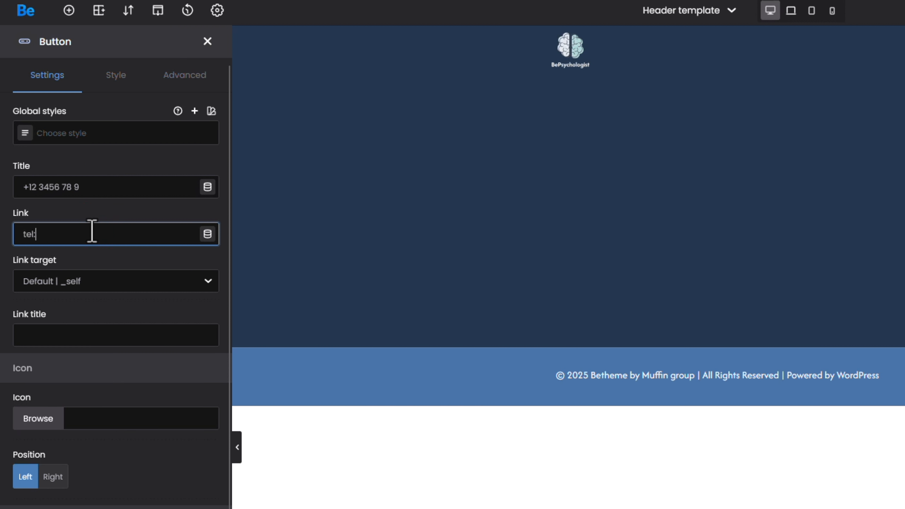
pyautogui.write('tel:')
pyautogui.write('+12 3456 78 9')
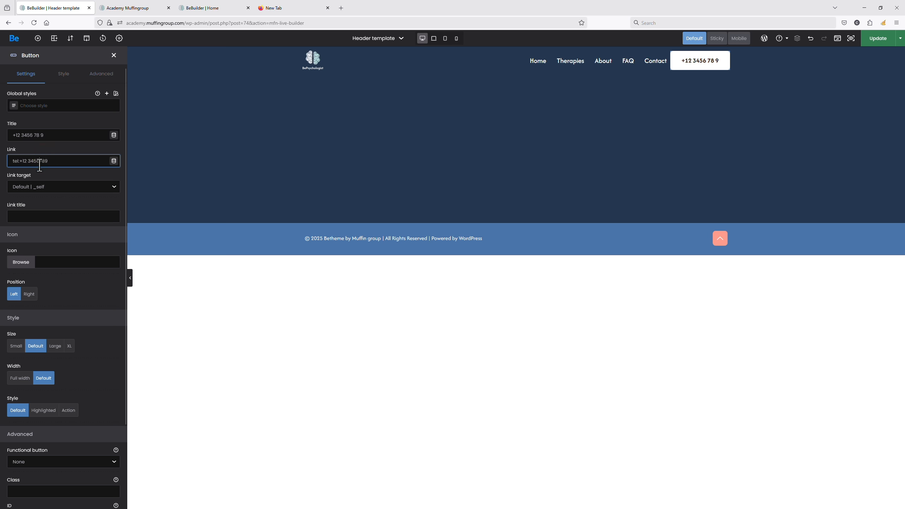
# Set the button's padding to 8px at the top and bottom and 16px on the right and left.
pyautogui.click(63, 74)
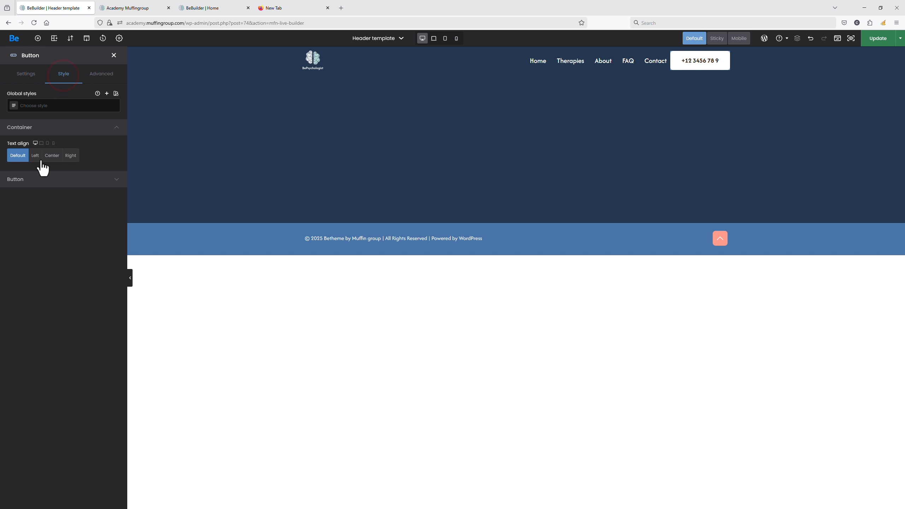
pyautogui.click(46, 178)
pyautogui.write('8px')
pyautogui.click(37, 174)
pyautogui.write('16px')
pyautogui.click(61, 175)
pyautogui.write('8px')
pyautogui.click(79, 175)
pyautogui.write('16px')
# Give the button a solid 2px border on all sides with a 42px border radius.
pyautogui.click(87, 205)
pyautogui.write('2px')
pyautogui.click(99, 258)
pyautogui.click(16, 298)
pyautogui.write('42px')
pyautogui.click(99, 298)
# Set the button's text and border colours to #DBEAEB and its background to the blue swatch #527FB2.
pyautogui.click(45, 415)
pyautogui.write('#D8EAEB')
pyautogui.click(16, 446)
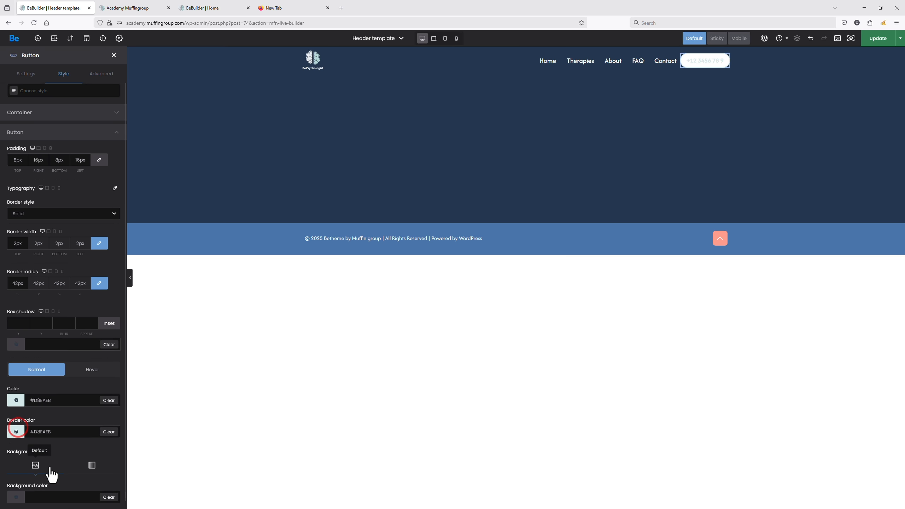
pyautogui.click(54, 497)
pyautogui.click(79, 448)
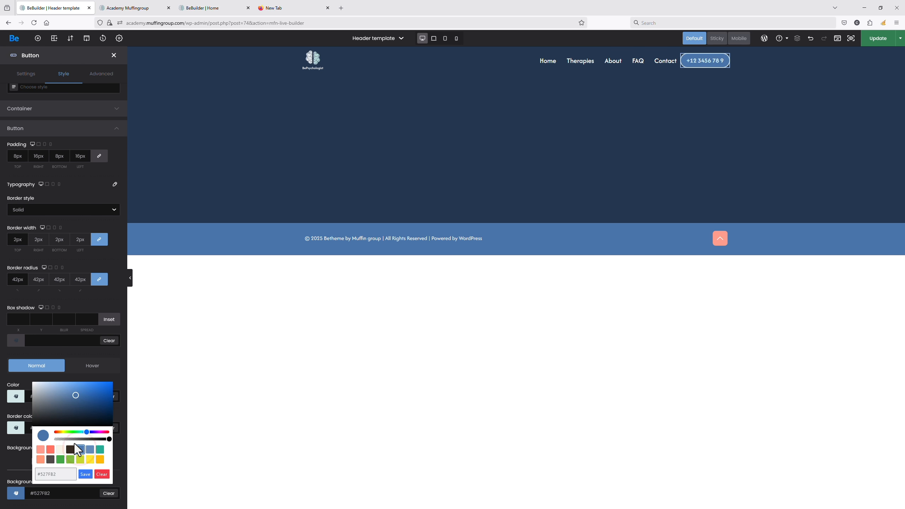
# Set the button's hover colours to the salmon theme swatch and return to its normal state.
pyautogui.click(83, 369)
pyautogui.click(54, 426)
pyautogui.click(41, 383)
pyautogui.click(42, 457)
pyautogui.click(41, 415)
pyautogui.click(40, 367)
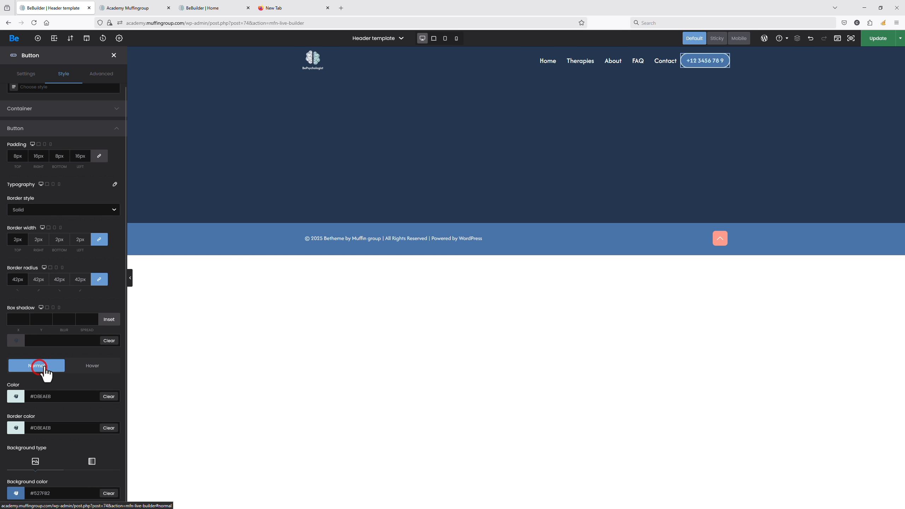
# Unlink the button's margin values and set its left margin to 25px.
pyautogui.click(88, 74)
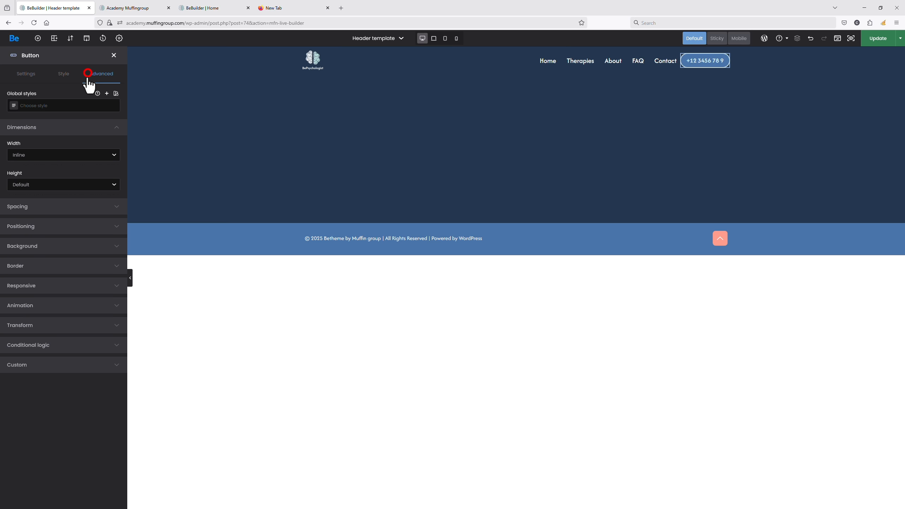
pyautogui.click(43, 207)
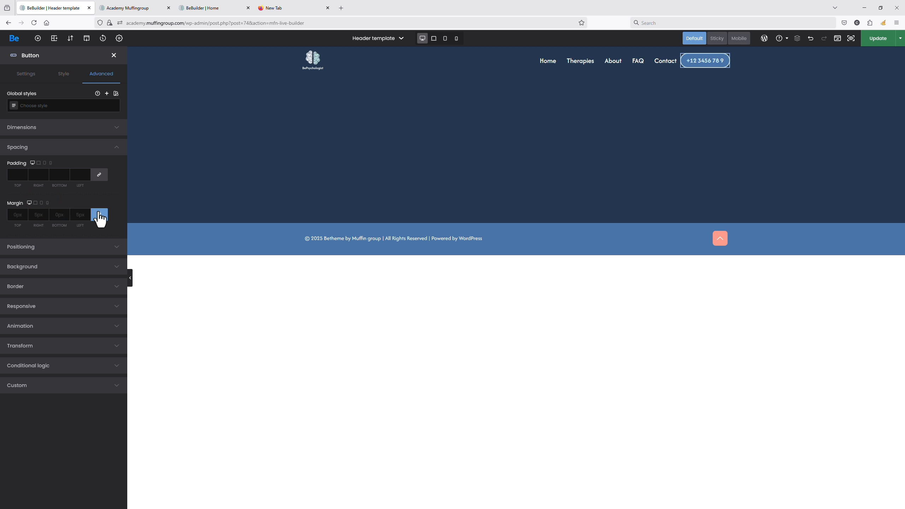
pyautogui.click(81, 214)
pyautogui.write('25')
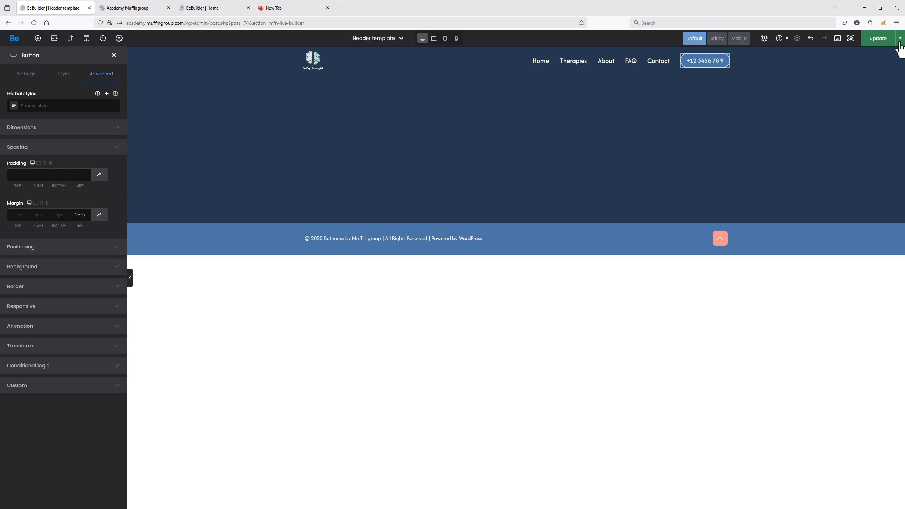
# Update the header template and view the new phone button on the live site.
pyautogui.click(878, 37)
pyautogui.click(603, 369)
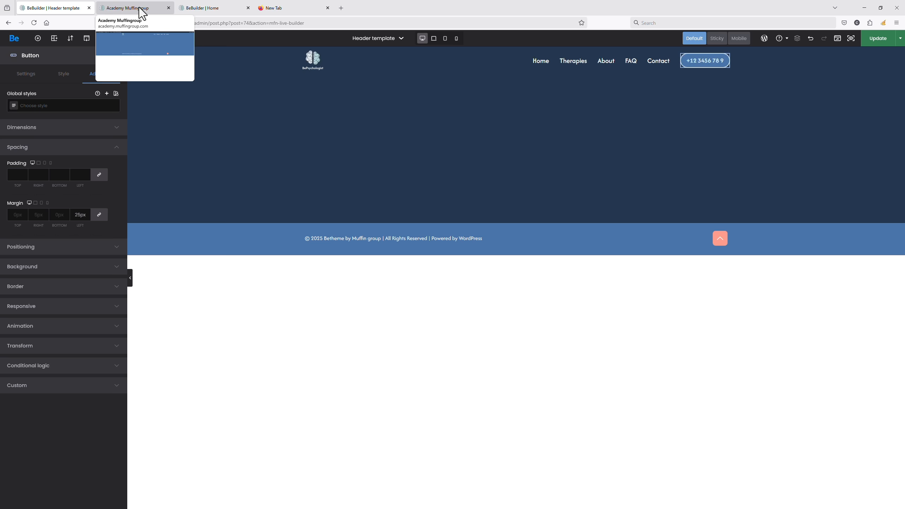
pyautogui.click(139, 7)
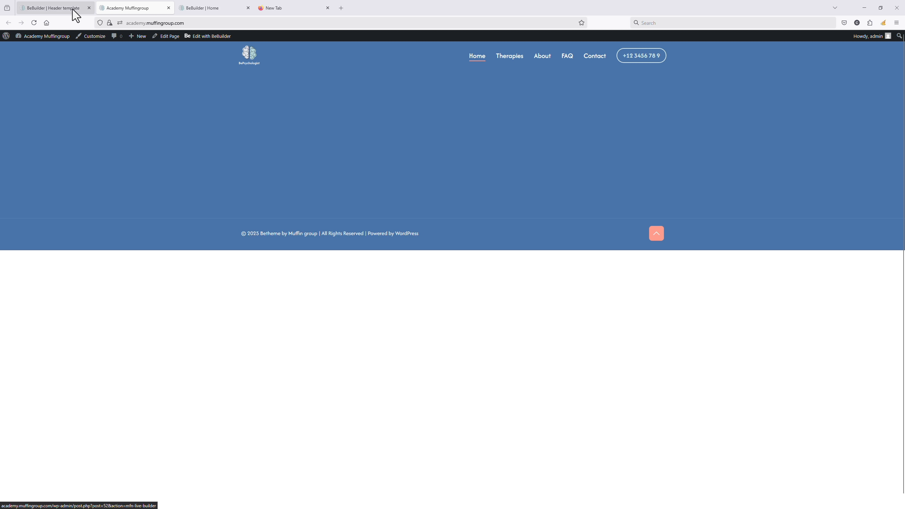
# Return to the header template and set the logo's custom desktop width to 120px.
pyautogui.click(40, 8)
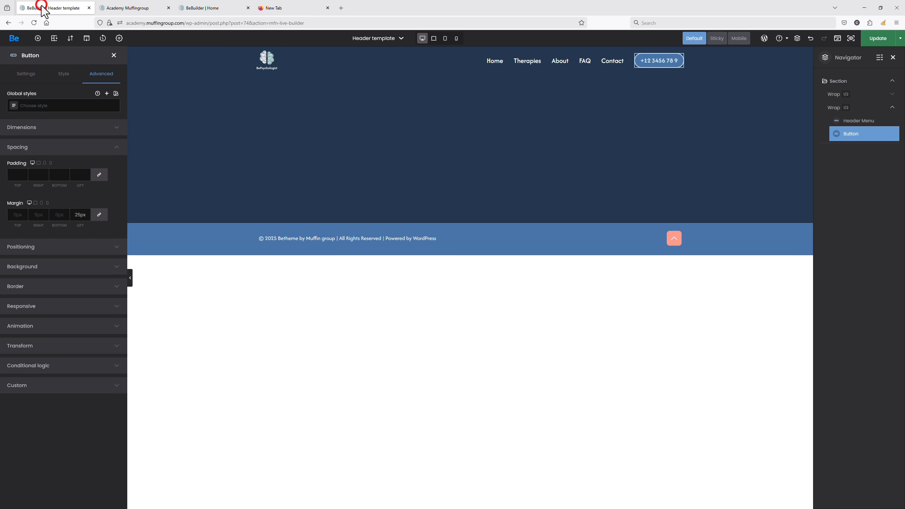
pyautogui.click(268, 64)
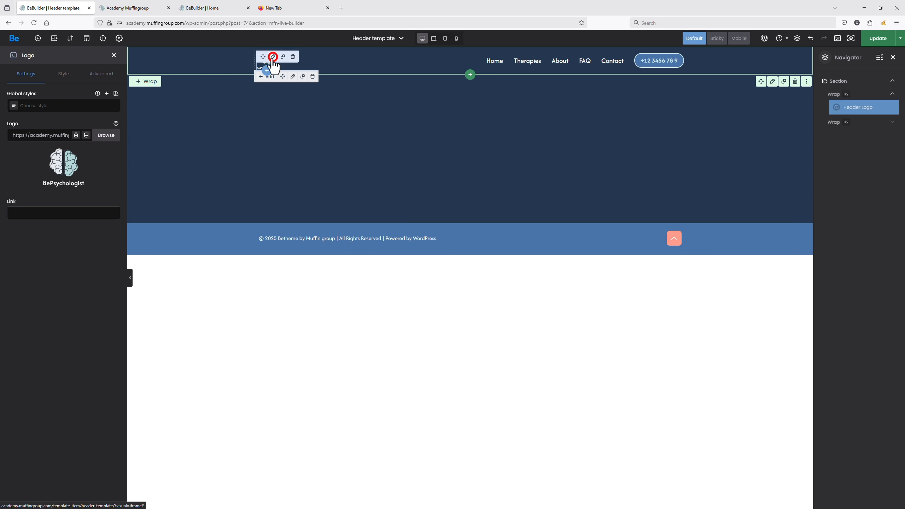
pyautogui.click(70, 74)
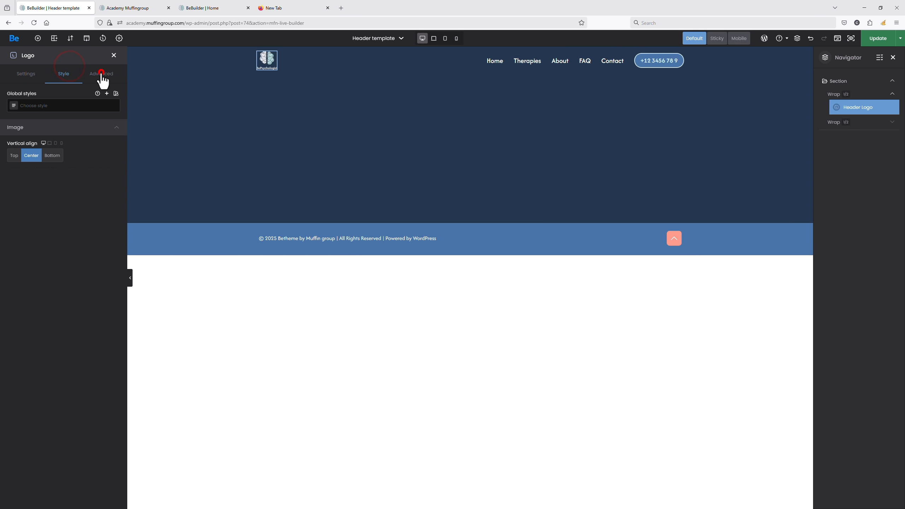
pyautogui.click(101, 74)
pyautogui.doubleClick(29, 185)
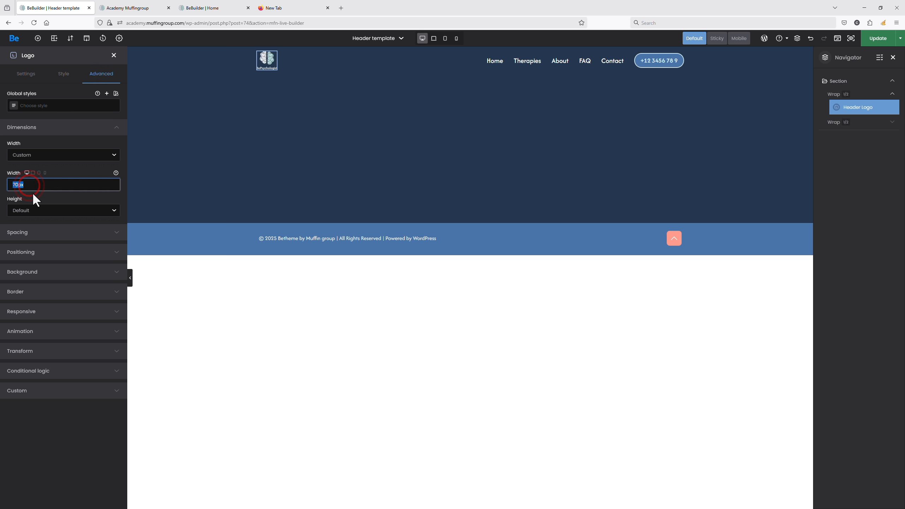
pyautogui.press('Tab')
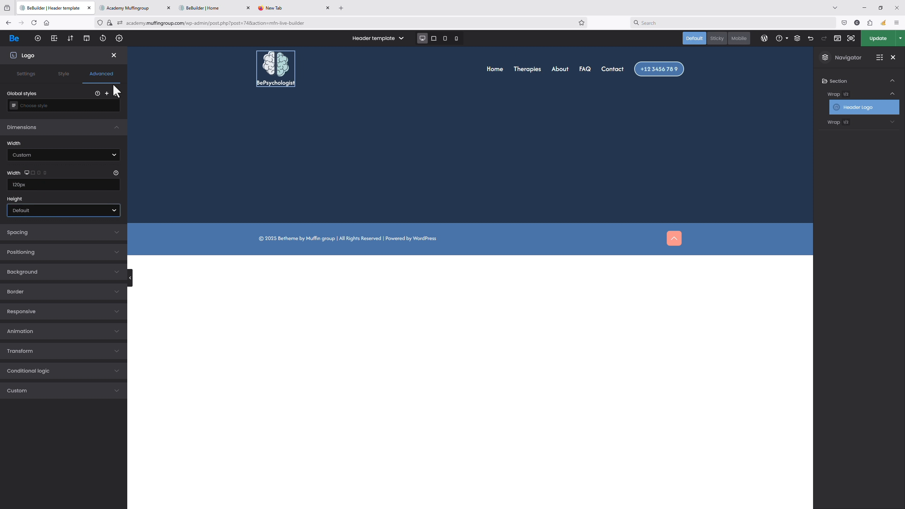
# Set the logo's width to 90px for tablet and 70px for mobile.
pyautogui.click(39, 173)
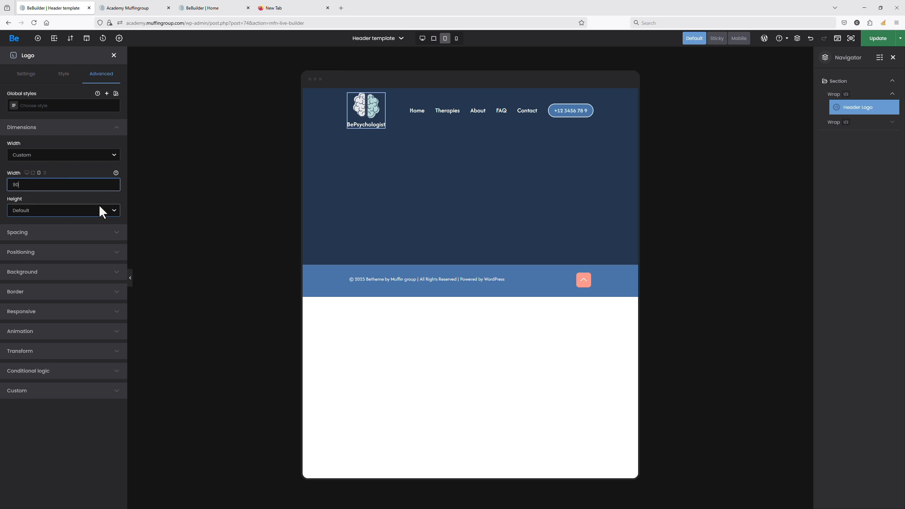
pyautogui.click(45, 173)
pyautogui.click(39, 181)
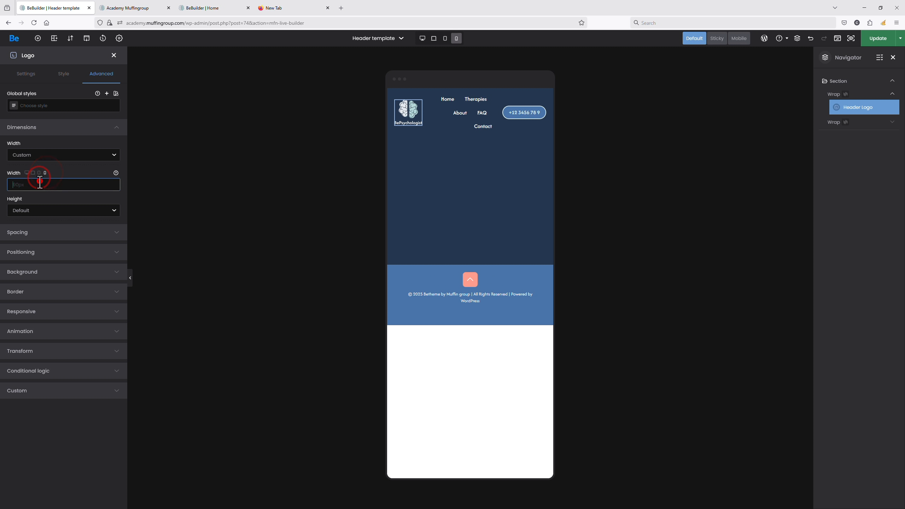
pyautogui.write('70px')
pyautogui.press('Tab')
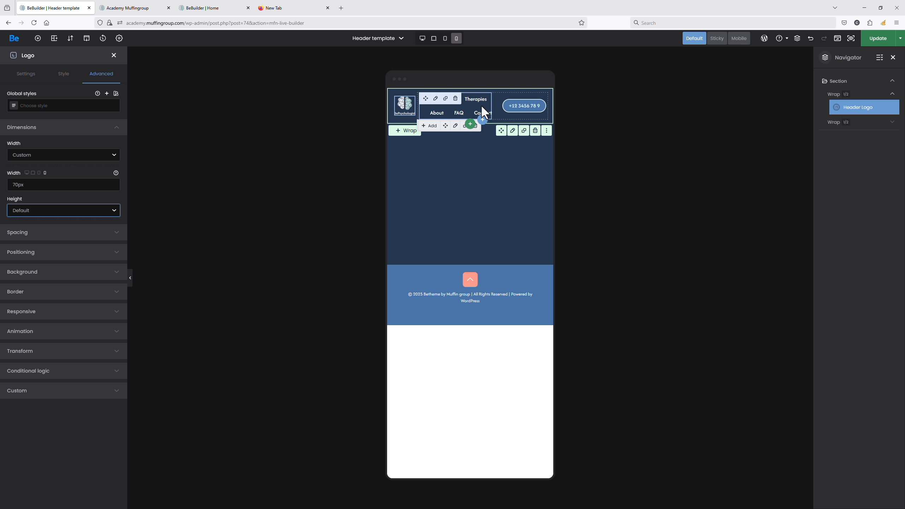
# Hide the wrap containing the header menu and phone button on mobile.
pyautogui.click(456, 126)
pyautogui.click(64, 73)
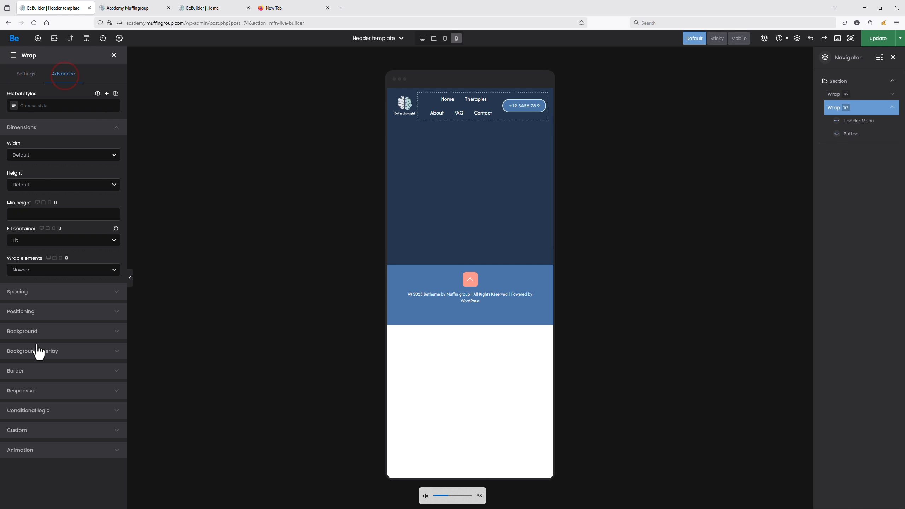
pyautogui.click(40, 390)
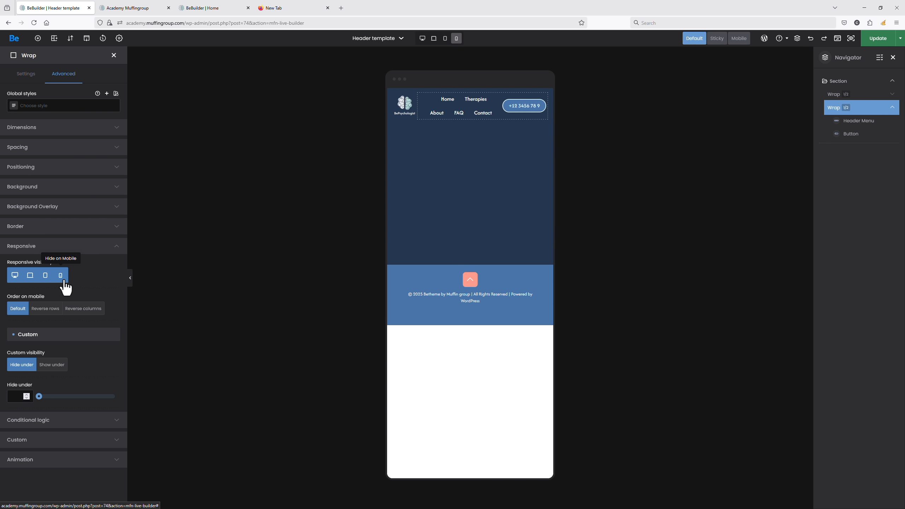
pyautogui.click(60, 276)
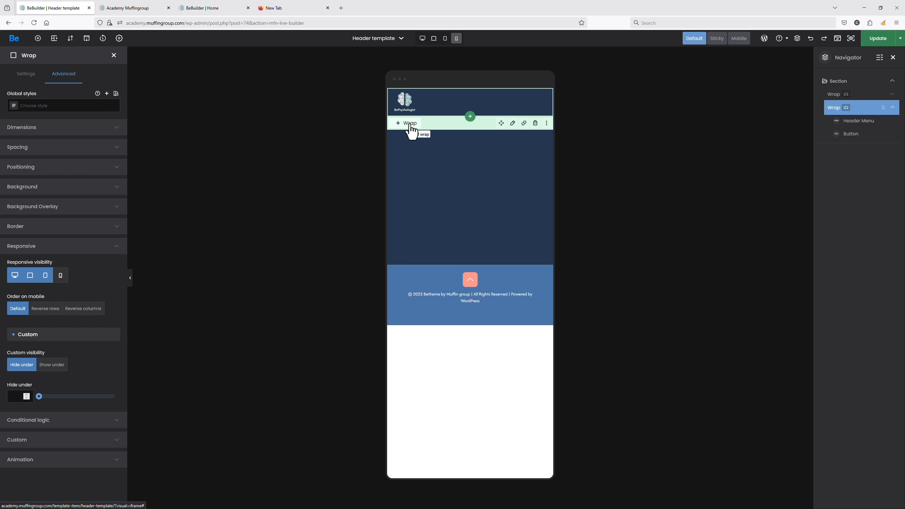
# Add a new wrap to the mobile header and place an Icon element of type Phone in it.
pyautogui.click(409, 123)
pyautogui.click(497, 108)
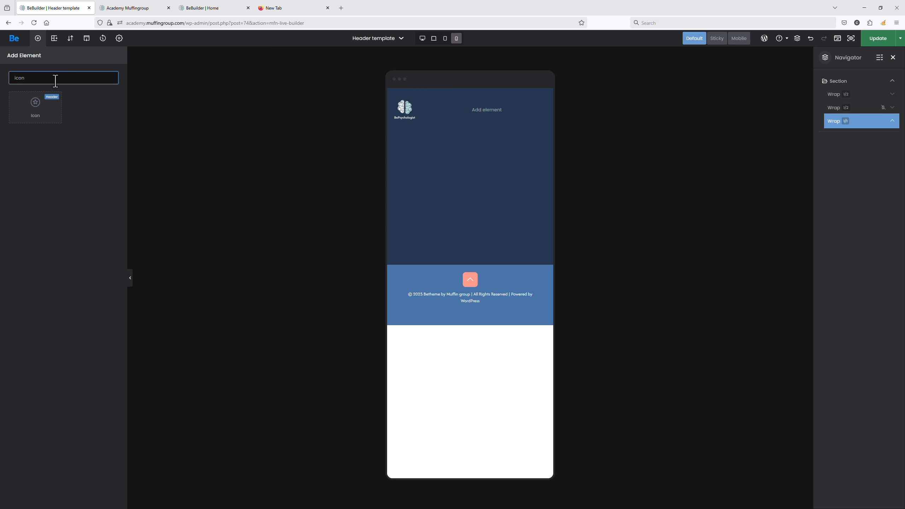
pyautogui.moveTo(35, 106); pyautogui.dragTo(486, 121)
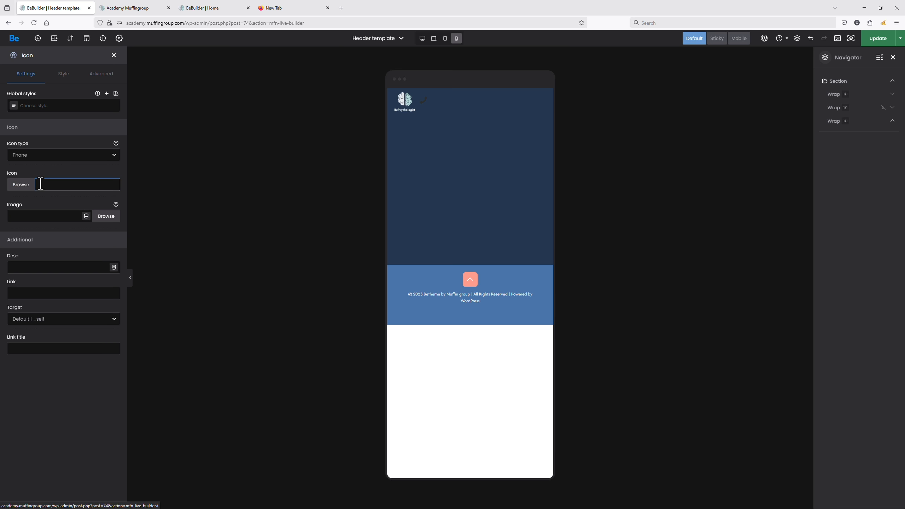
pyautogui.click(40, 293)
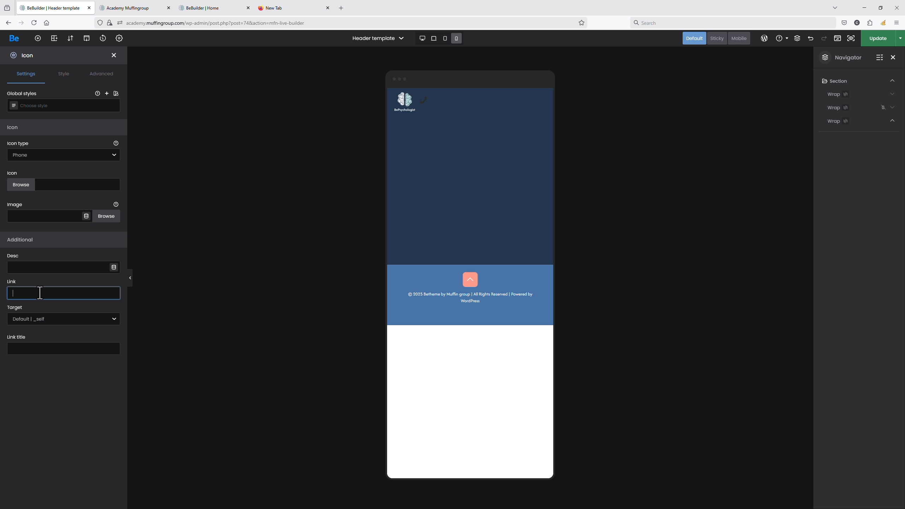
# Set the phone icon's size to 26, its normal colour to white and its hover colour to the salmon swatch.
pyautogui.click(64, 75)
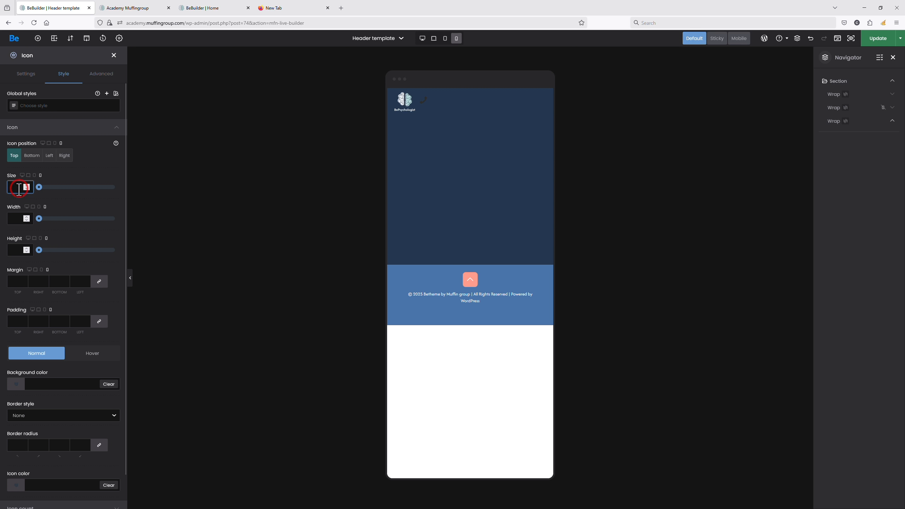
pyautogui.scroll(-2, 35, 410)
pyautogui.click(45, 454)
pyautogui.moveTo(46, 357); pyautogui.dragTo(33, 341)
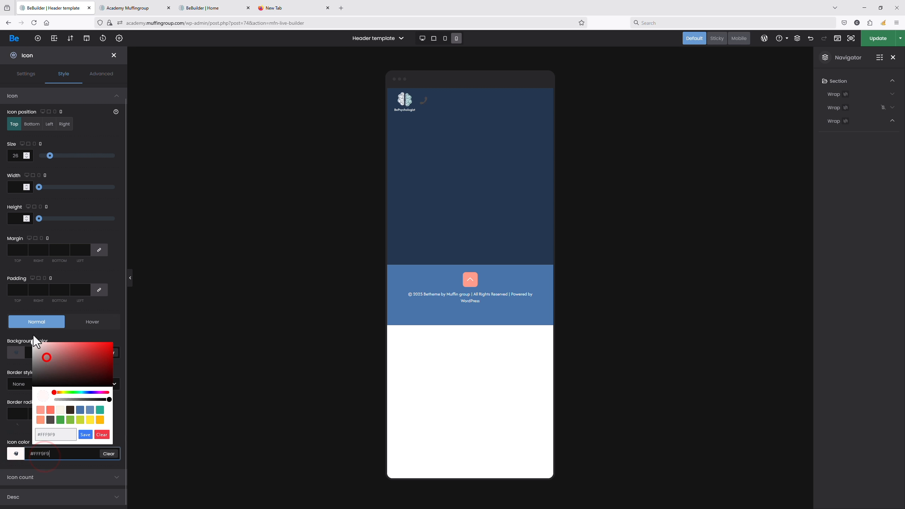
pyautogui.click(99, 322)
pyautogui.click(42, 416)
pyautogui.click(40, 372)
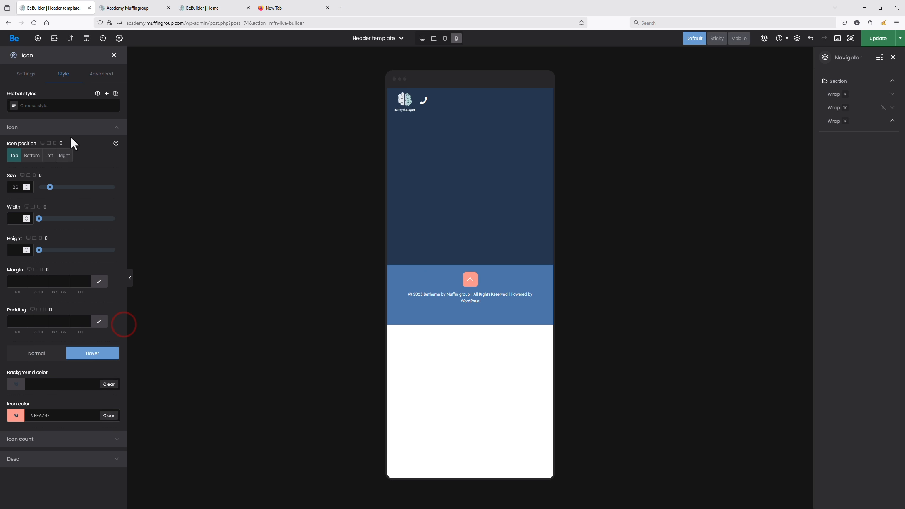
# Align the phone icon wrap's elements to the centre vertically and to the right horizontally.
pyautogui.click(515, 101)
pyautogui.click(63, 73)
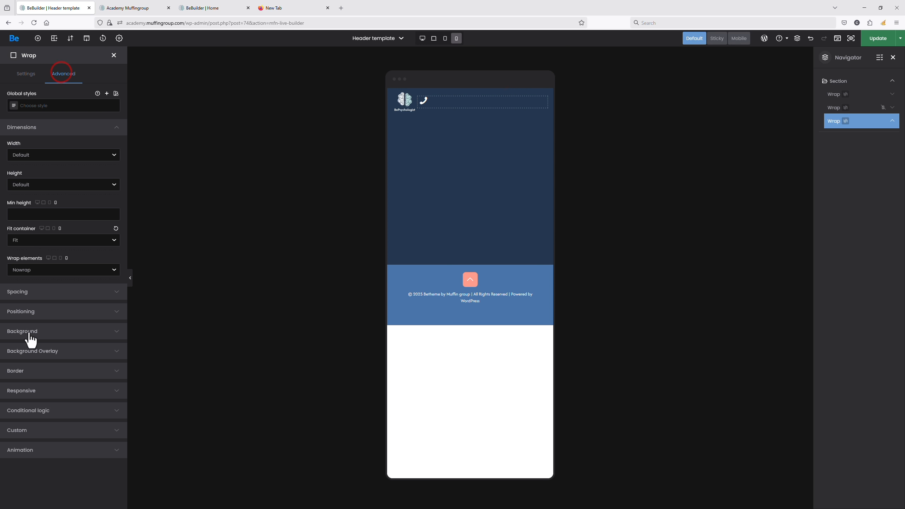
pyautogui.click(33, 311)
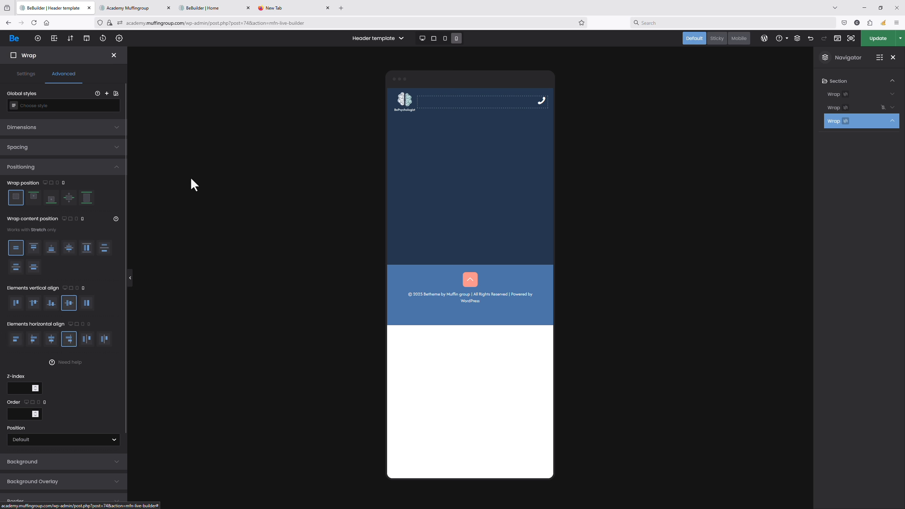
# Unlink the phone icon's margin values and set its left margin to 35px.
pyautogui.click(542, 101)
pyautogui.click(106, 76)
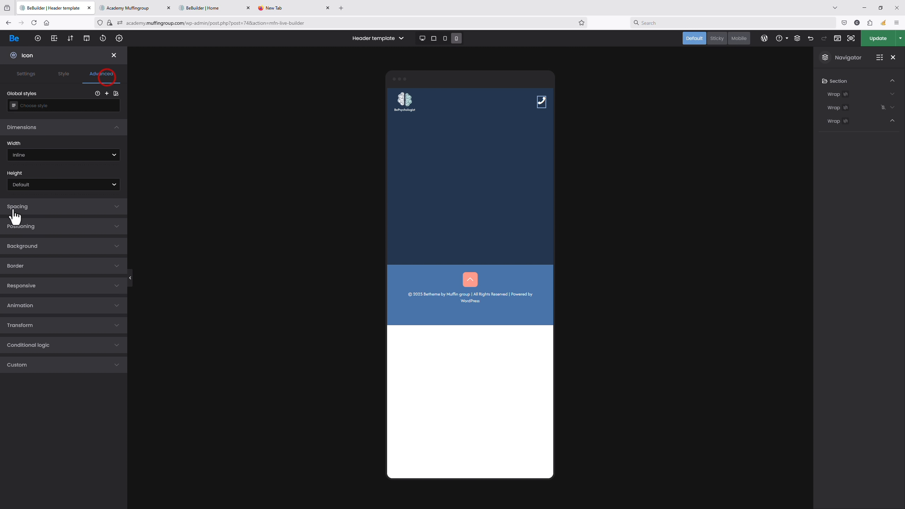
pyautogui.click(14, 207)
pyautogui.press('Tab')
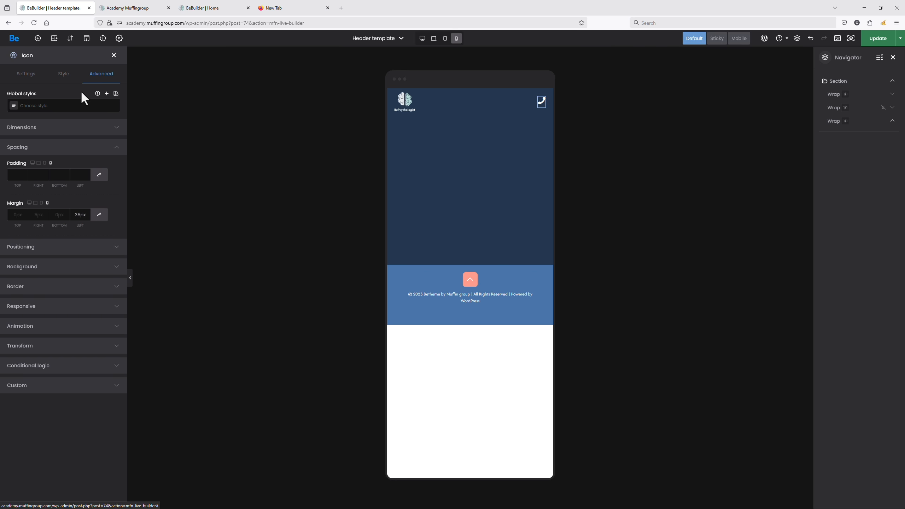
# Add a Menu Burger element before the phone icon in the mobile wrap.
pyautogui.click(114, 55)
pyautogui.moveTo(24, 141); pyautogui.dragTo(520, 102)
pyautogui.moveTo(427, 102); pyautogui.dragTo(373, 93)
# Set the burger icon's colour to #FFFFFF and its size to 25.
pyautogui.click(58, 73)
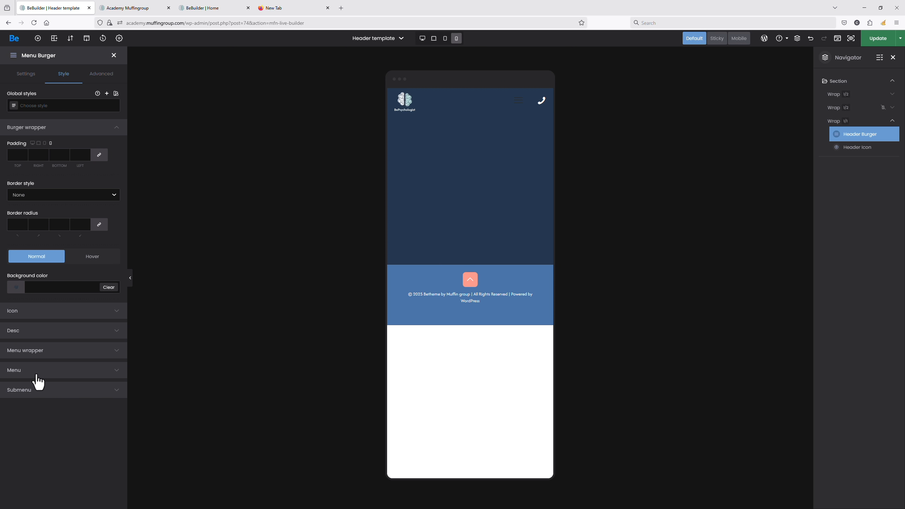
pyautogui.click(35, 312)
pyautogui.scroll(-3, 47, 428)
pyautogui.click(16, 414)
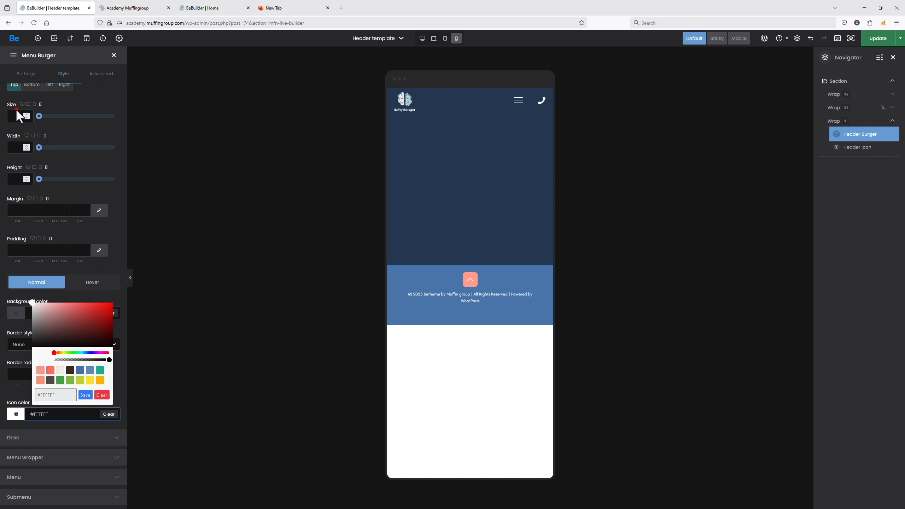
pyautogui.click(18, 116)
pyautogui.write('25')
# Set the burger menu's item animation to Text toggle line bottom.
pyautogui.click(25, 74)
pyautogui.click(52, 343)
pyautogui.click(67, 358)
pyautogui.scroll(-3, 69, 356)
pyautogui.click(66, 352)
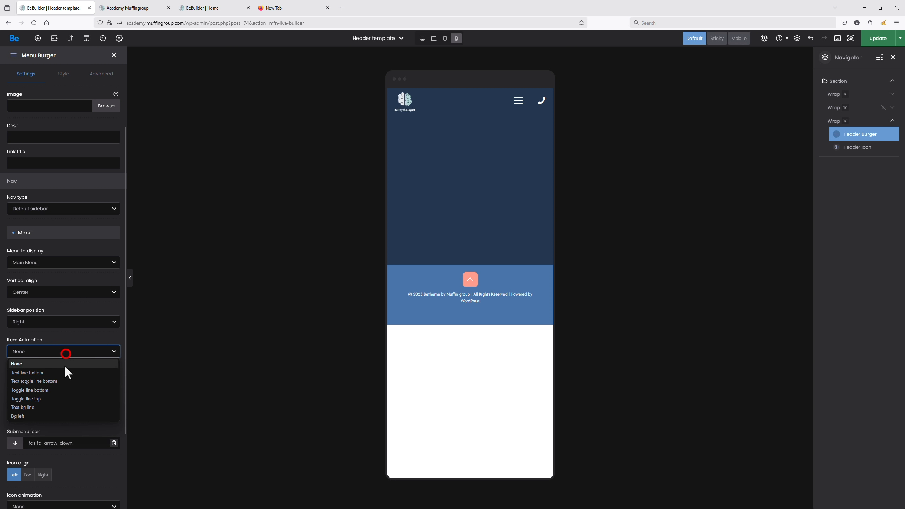
pyautogui.click(89, 371)
pyautogui.scroll(-3, 89, 369)
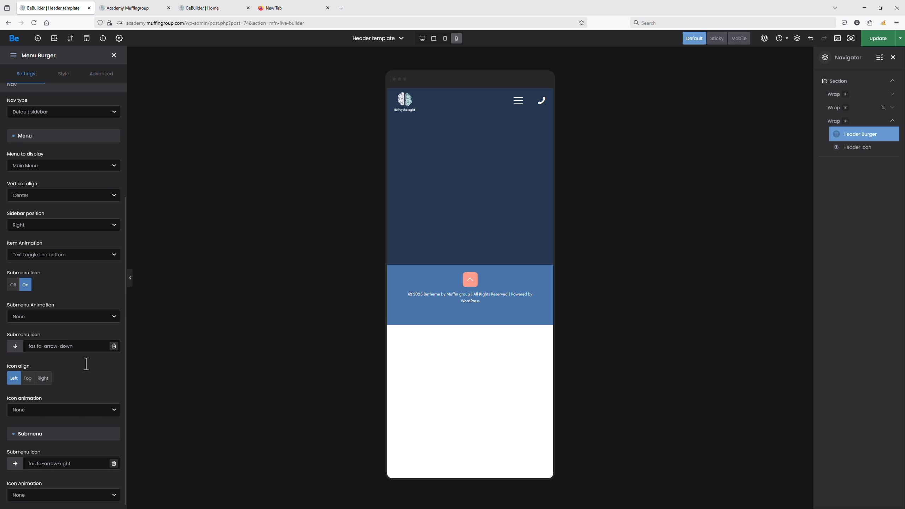
pyautogui.scroll(5, 85, 379)
# Update the header template and open the burger menu's sidebar on the live site.
pyautogui.click(63, 74)
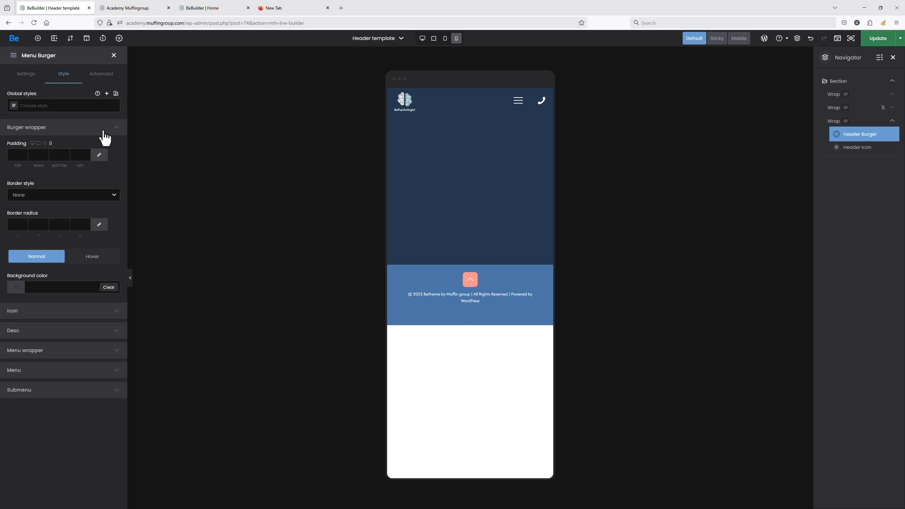
pyautogui.hotkey('ctrl', 's')
pyautogui.click(609, 371)
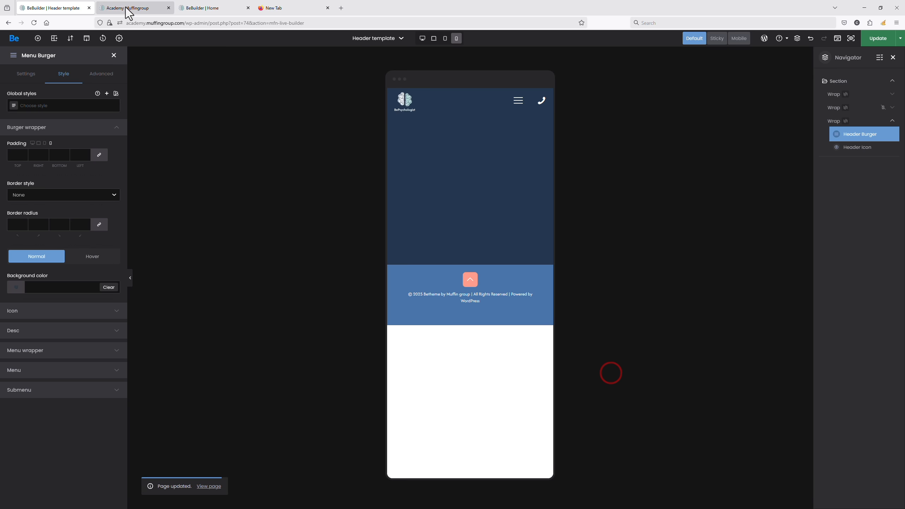
pyautogui.click(126, 9)
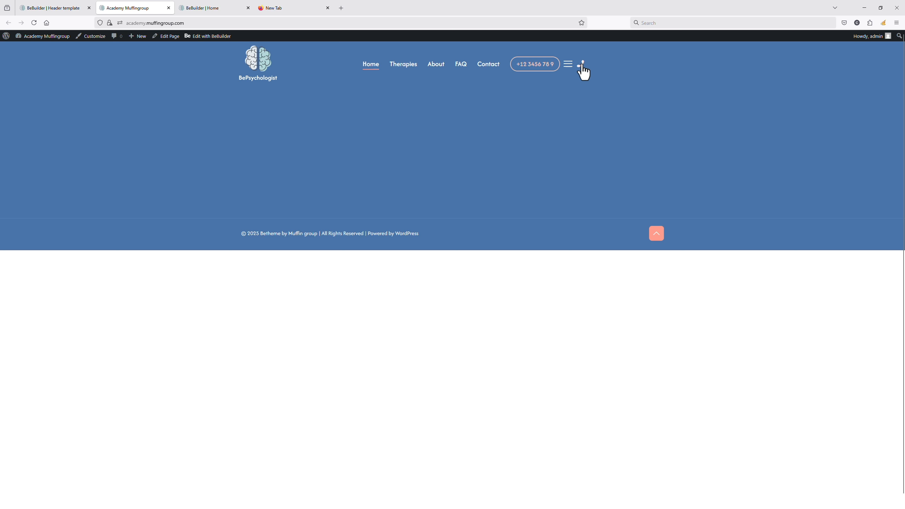
pyautogui.click(567, 67)
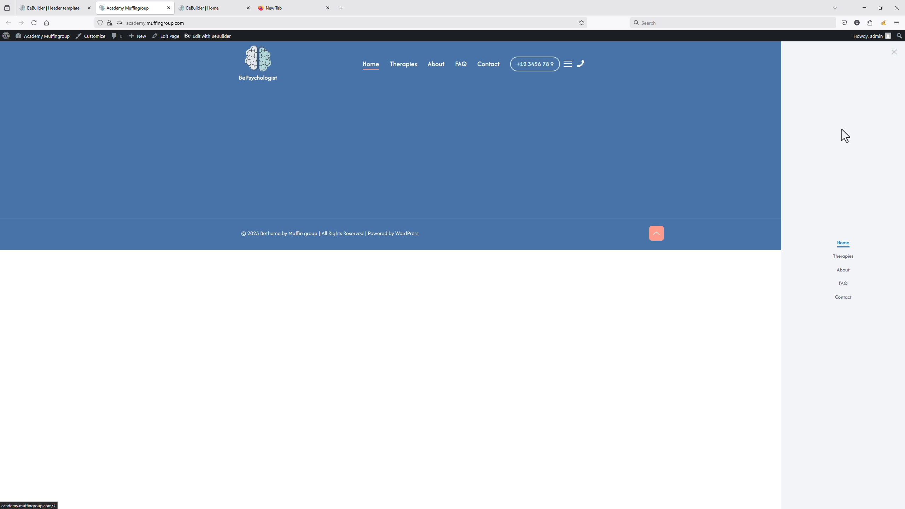
# Return to the header template and set the burger menu wrapper's background colour to a light blue.
pyautogui.click(65, 8)
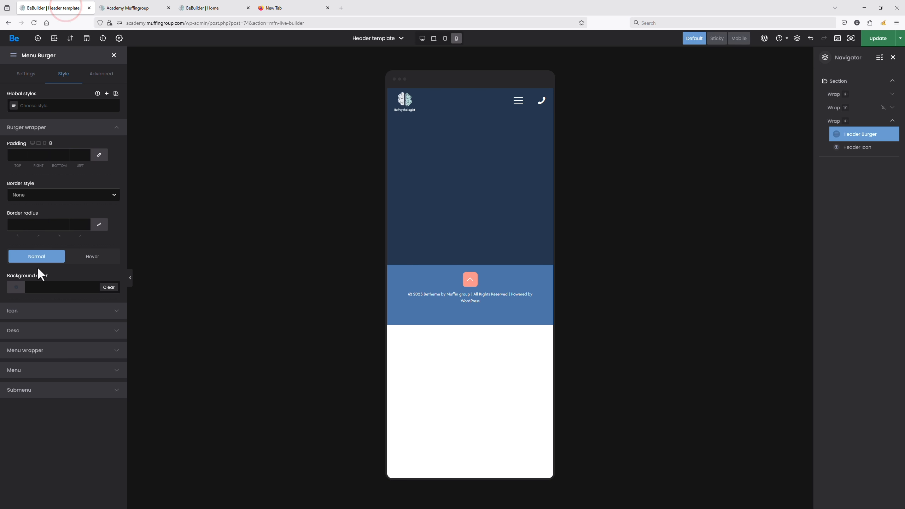
pyautogui.click(43, 353)
pyautogui.click(43, 343)
pyautogui.click(81, 421)
pyautogui.click(75, 332)
pyautogui.click(74, 343)
pyautogui.click(90, 421)
pyautogui.click(75, 333)
# Set the sidebar's close icon to size 24 and colour #FFFFFF, and make the content overlay visible.
pyautogui.scroll(-6, 73, 340)
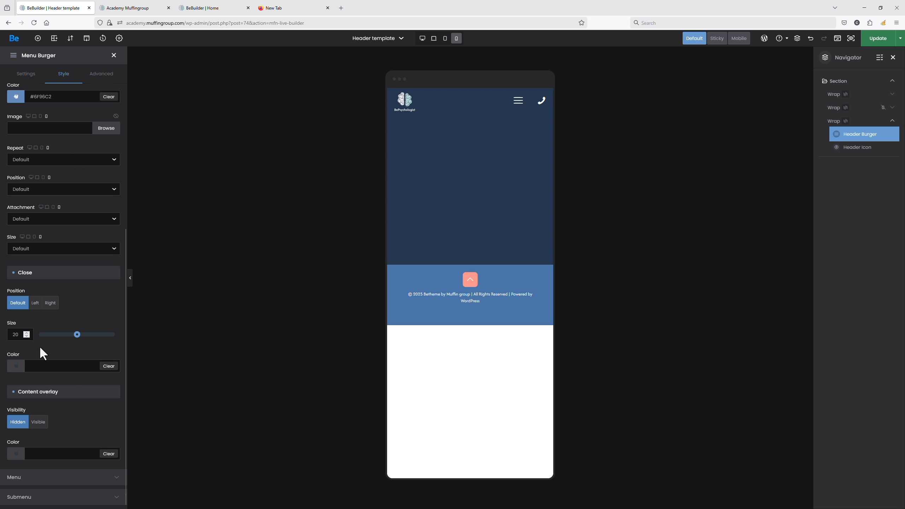
pyautogui.click(27, 333)
pyautogui.click(26, 333)
pyautogui.click(26, 333)
pyautogui.click(27, 333)
pyautogui.click(40, 421)
pyautogui.click(29, 369)
pyautogui.click(33, 376)
pyautogui.click(49, 348)
# Set the content overlay's colour to the blue swatch at half opacity, rgba(82,127,178,0.5).
pyautogui.click(44, 453)
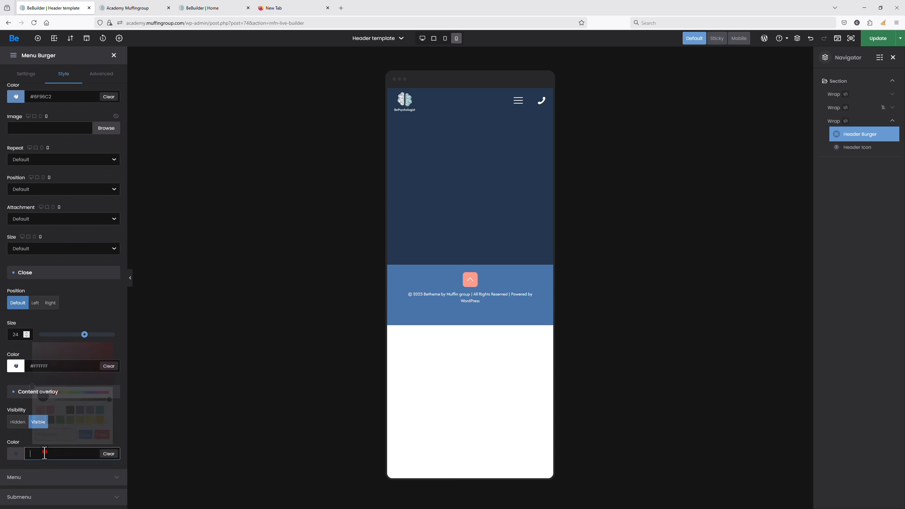
pyautogui.click(79, 410)
pyautogui.moveTo(109, 399); pyautogui.dragTo(82, 399)
pyautogui.click(88, 323)
# Set the burger menu items' typography to a 25px font size and a line height of 1em.
pyautogui.click(62, 476)
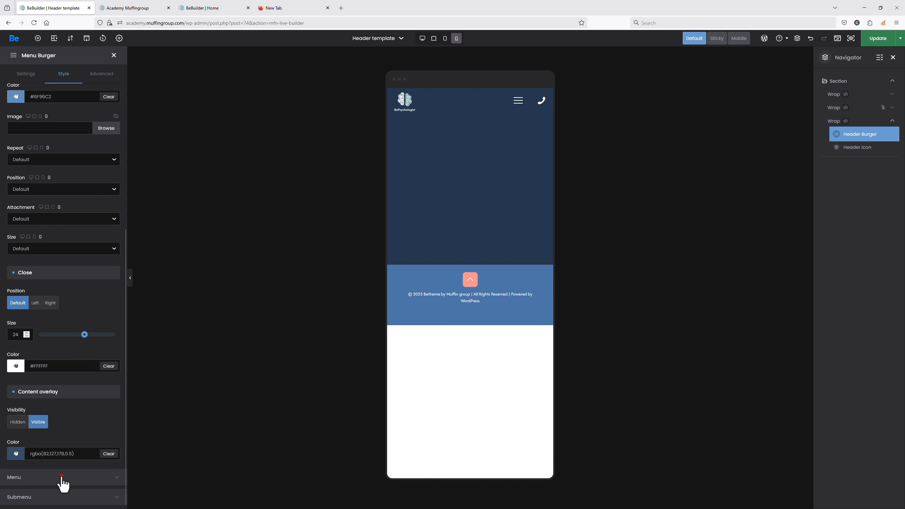
pyautogui.scroll(5, 48, 189)
pyautogui.scroll(-1, 95, 262)
pyautogui.click(115, 263)
pyautogui.write('22')
pyautogui.click(91, 345)
pyautogui.click(25, 358)
pyautogui.write('1.5')
pyautogui.click(93, 266)
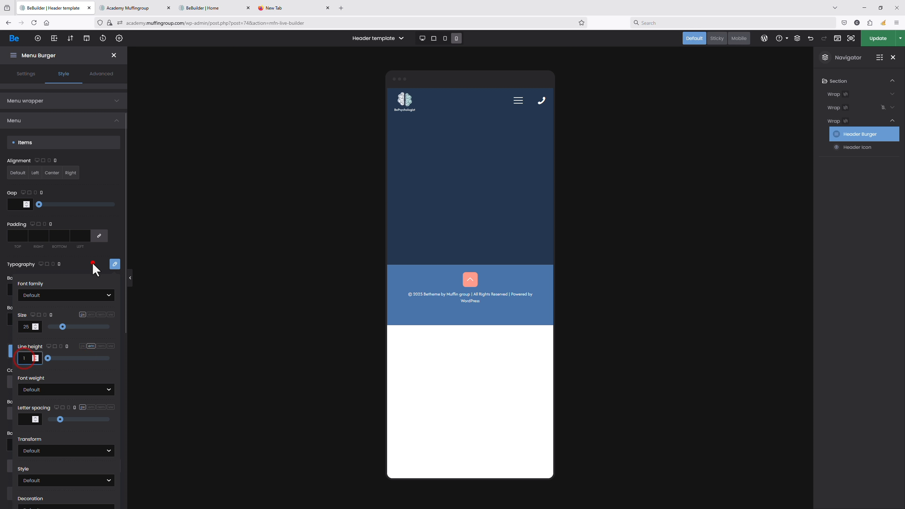
# Set the burger menu items' normal text colour to #FFFFFF.
pyautogui.scroll(-3, 52, 386)
pyautogui.click(43, 301)
pyautogui.moveTo(53, 325); pyautogui.dragTo(30, 310)
pyautogui.click(50, 289)
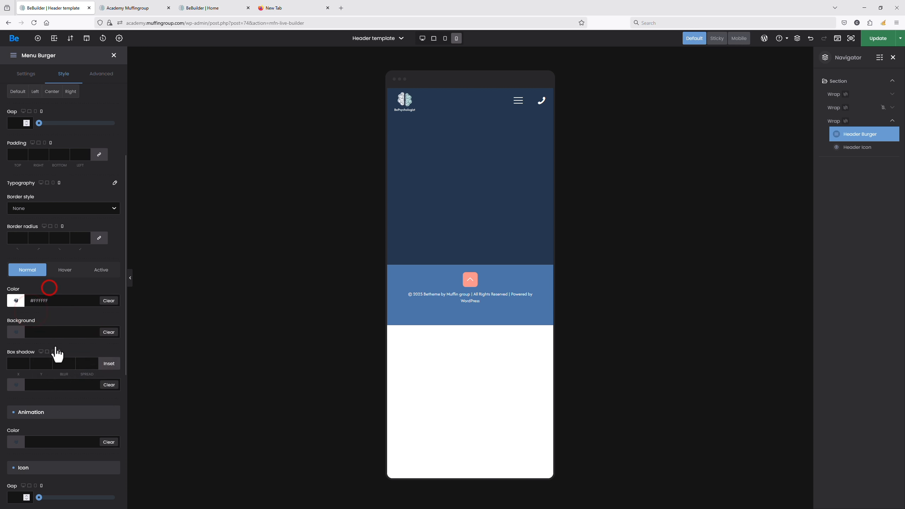
# Set the burger menu items' animation colour to #FFA797.
pyautogui.scroll(-4, 55, 349)
pyautogui.click(48, 279)
pyautogui.click(40, 358)
pyautogui.click(60, 269)
pyautogui.scroll(-3, 71, 325)
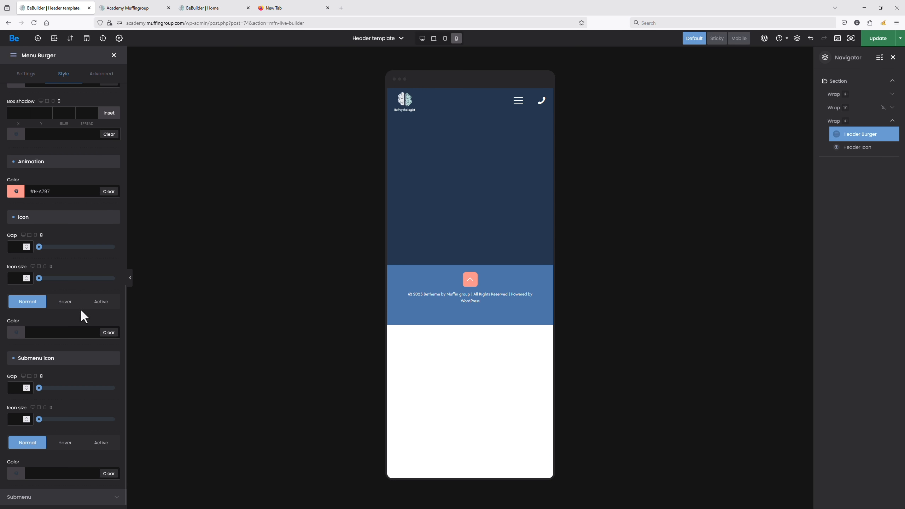
# Save the template with the Entire Site display condition and open the burger menu on the live page to check it.
pyautogui.scroll(12, 72, 285)
pyautogui.click(42, 190)
pyautogui.click(239, 189)
pyautogui.hotkey('ctrl', 's')
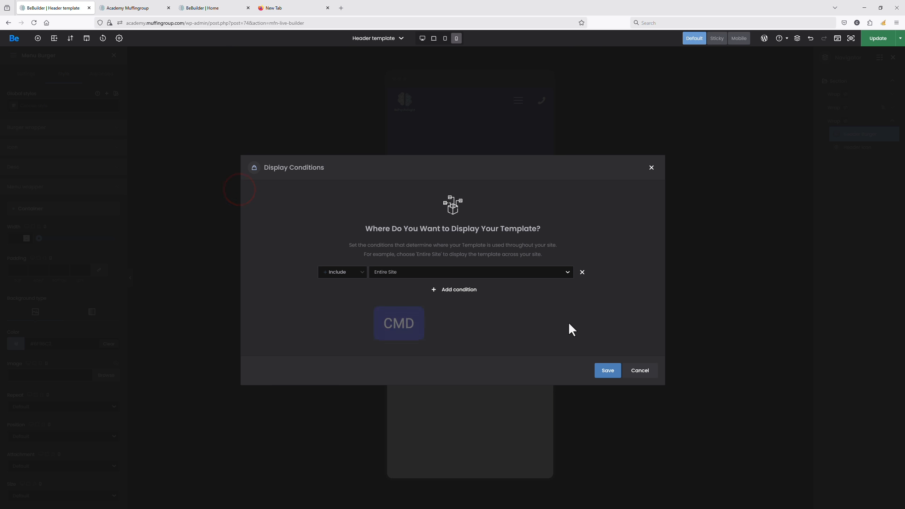
pyautogui.click(608, 369)
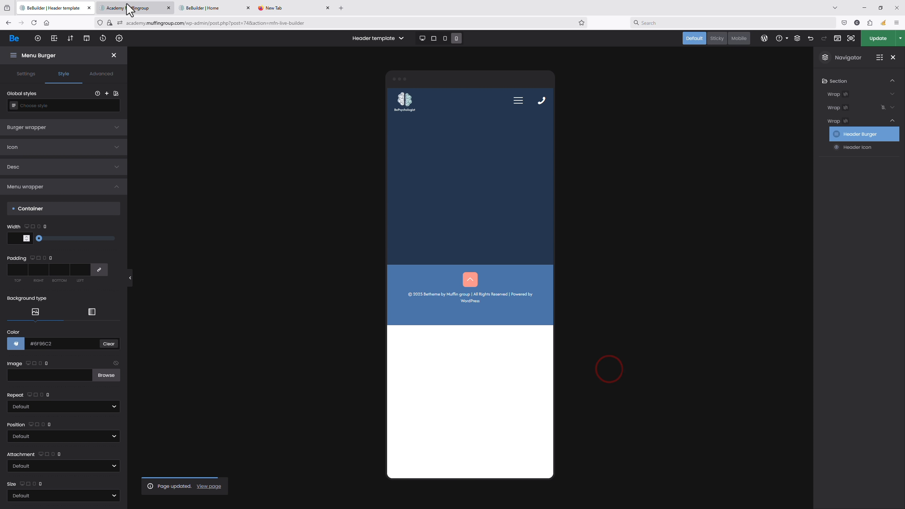
pyautogui.click(127, 8)
pyautogui.click(569, 65)
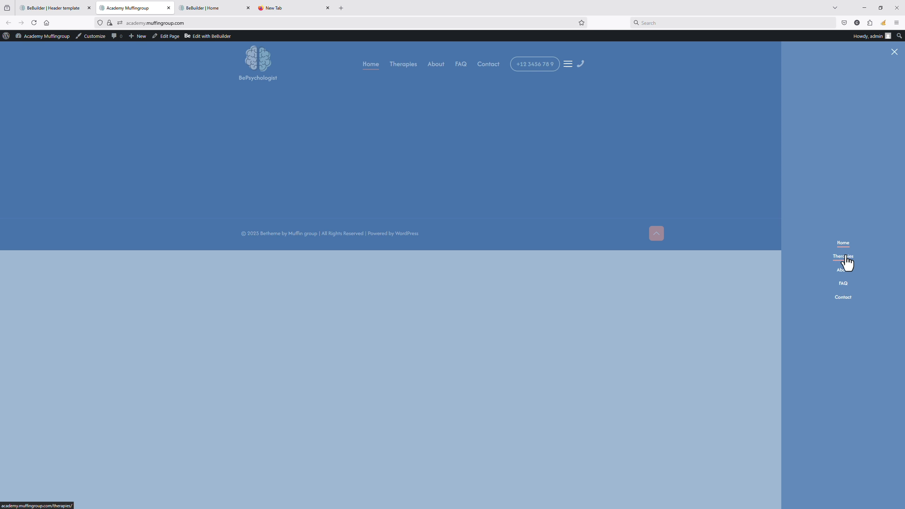
# Set the burger menu items' desktop typography to a 25px font size and a line height of 1.5em.
pyautogui.click(73, 7)
pyautogui.click(53, 186)
pyautogui.click(42, 206)
pyautogui.click(115, 351)
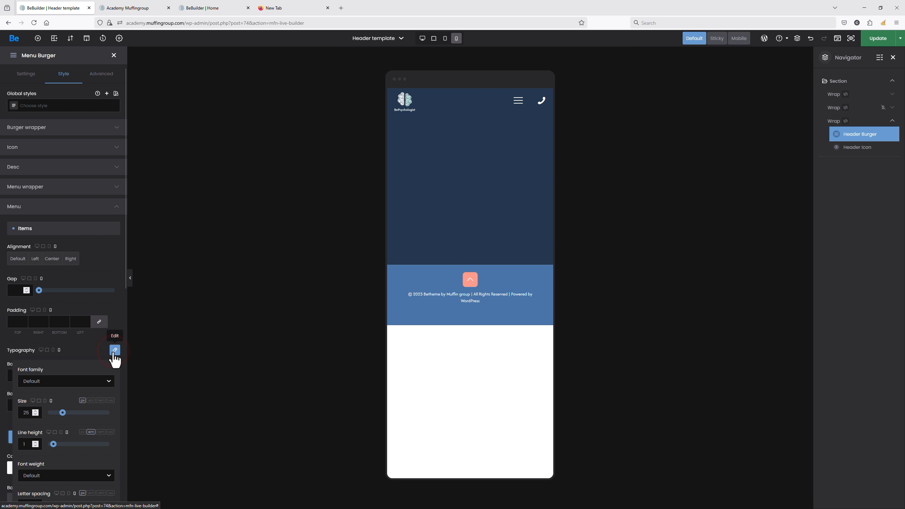
pyautogui.click(32, 401)
pyautogui.click(29, 413)
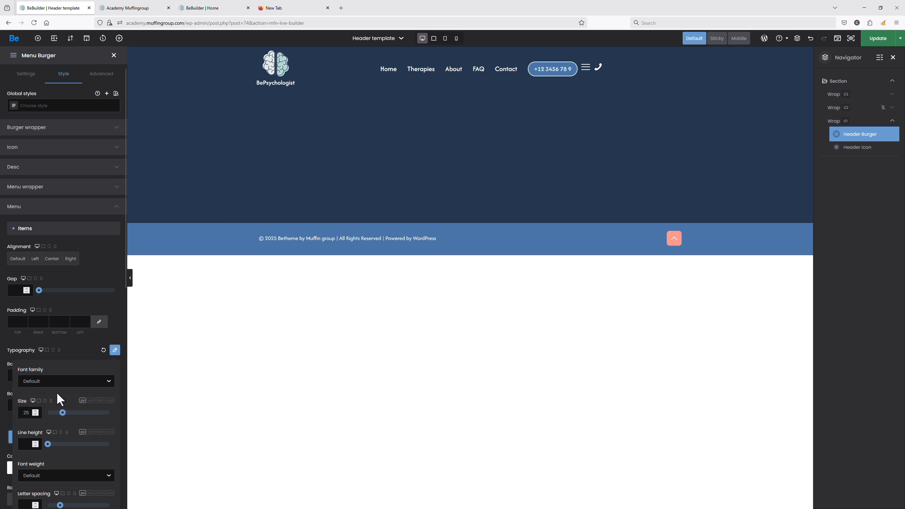
pyautogui.click(89, 431)
pyautogui.click(27, 444)
pyautogui.write('1.5')
pyautogui.click(276, 364)
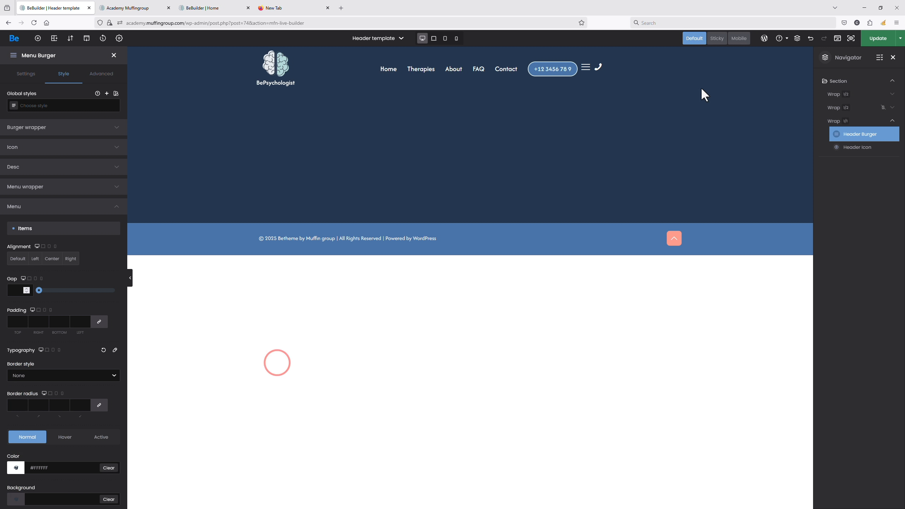
# Update the header template and check the burger menu's item text on the reloaded live page.
pyautogui.click(875, 39)
pyautogui.click(600, 367)
pyautogui.click(135, 8)
pyautogui.press('F5')
pyautogui.click(568, 64)
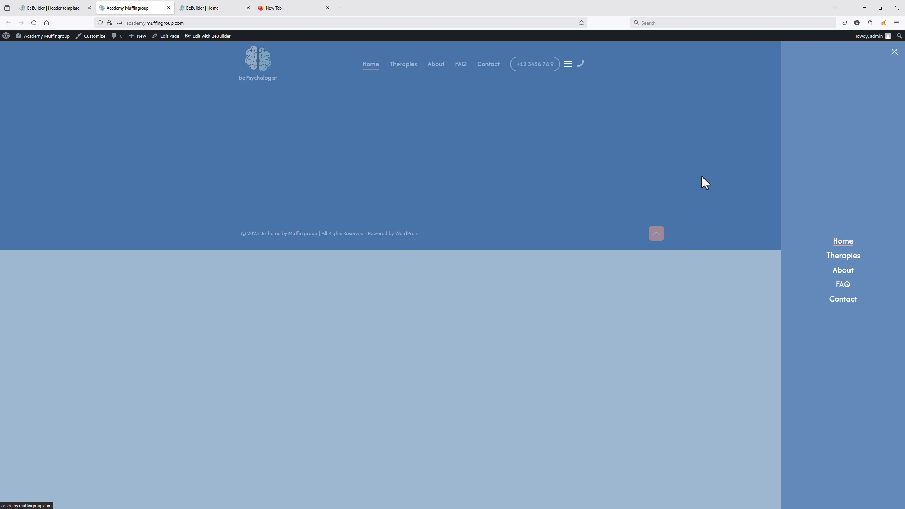
pyautogui.click(894, 52)
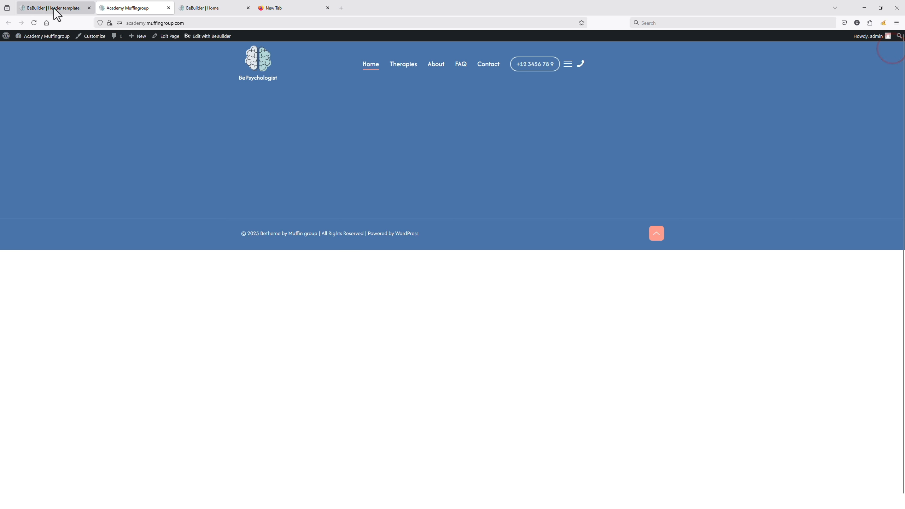
# Hide the wrap holding the burger menu and phone icon on desktop, laptop and tablet, leaving it enabled on mobile only.
pyautogui.click(66, 7)
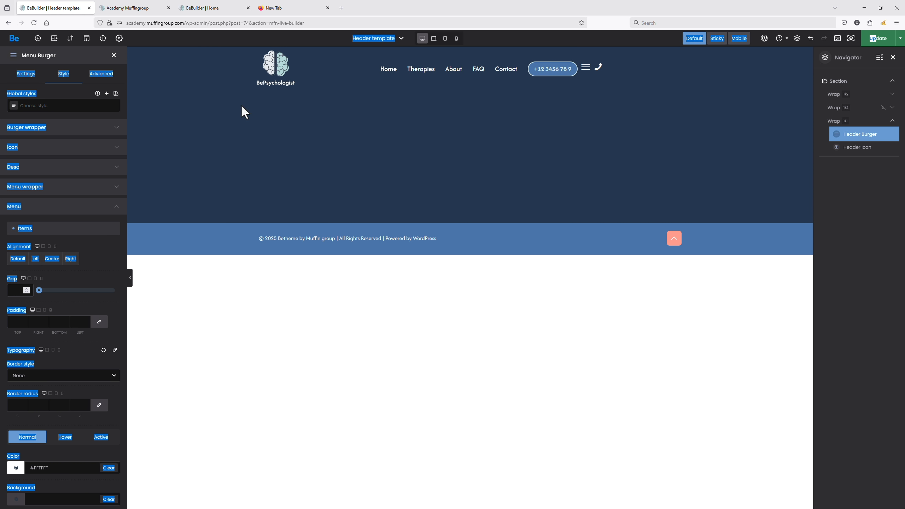
pyautogui.click(618, 81)
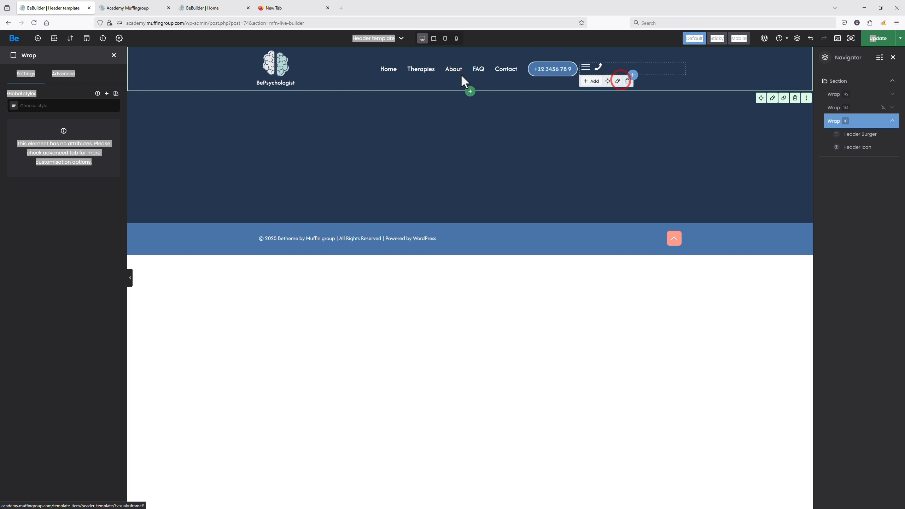
pyautogui.click(64, 75)
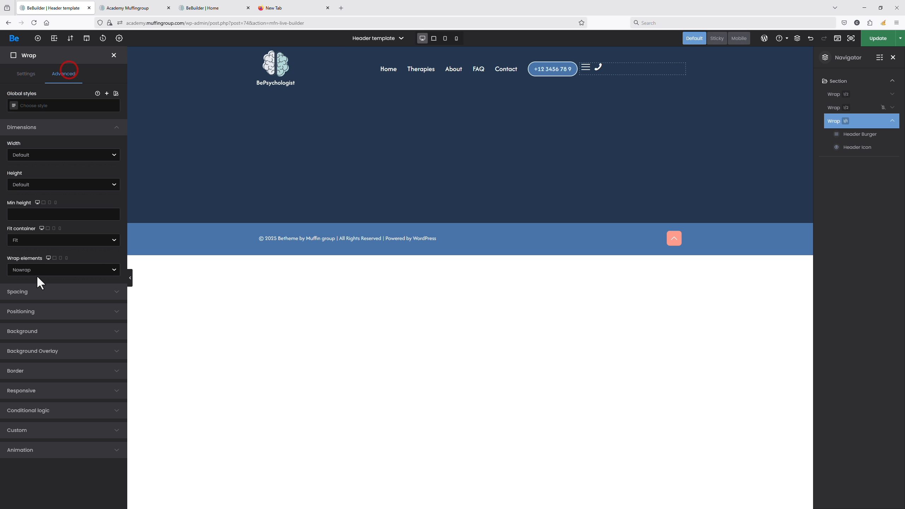
pyautogui.click(26, 394)
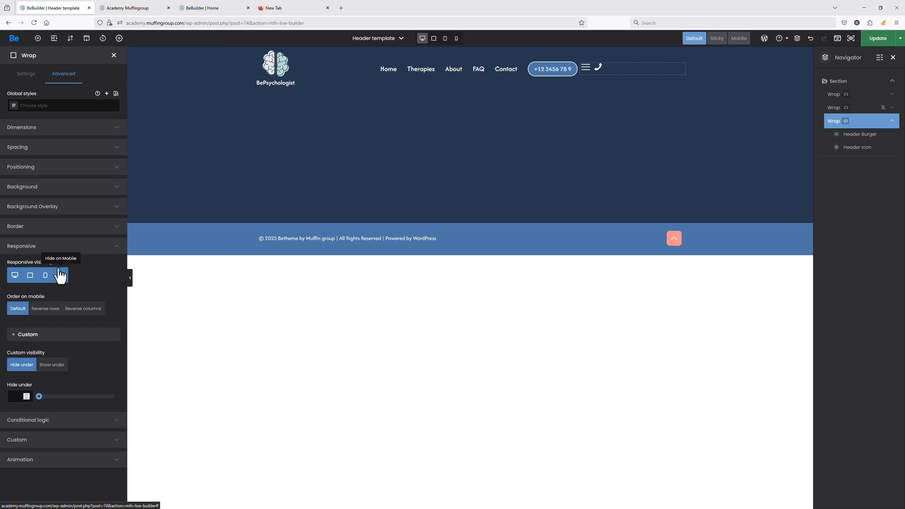
pyautogui.click(45, 275)
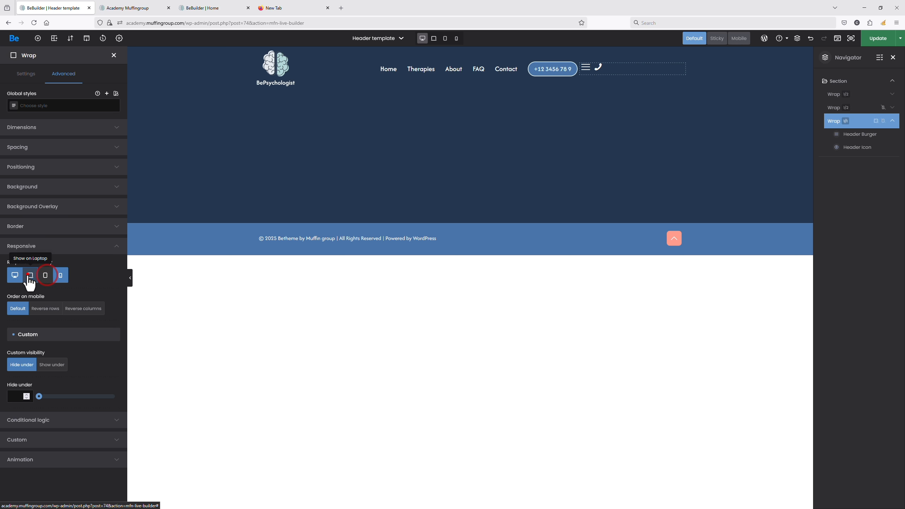
pyautogui.click(30, 276)
pyautogui.click(15, 276)
# Preview the header in the mobile view and save the template with its display conditions.
pyautogui.click(456, 39)
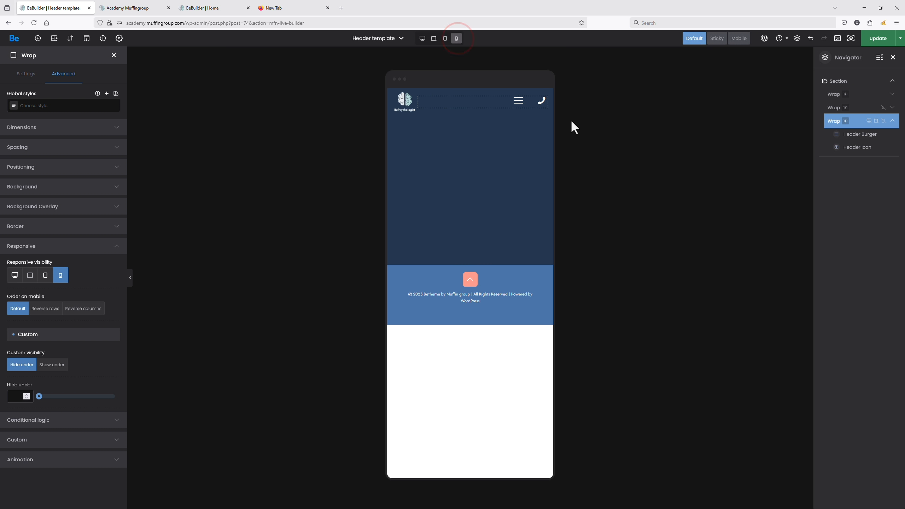
pyautogui.hotkey('ctrl', 's')
pyautogui.click(596, 371)
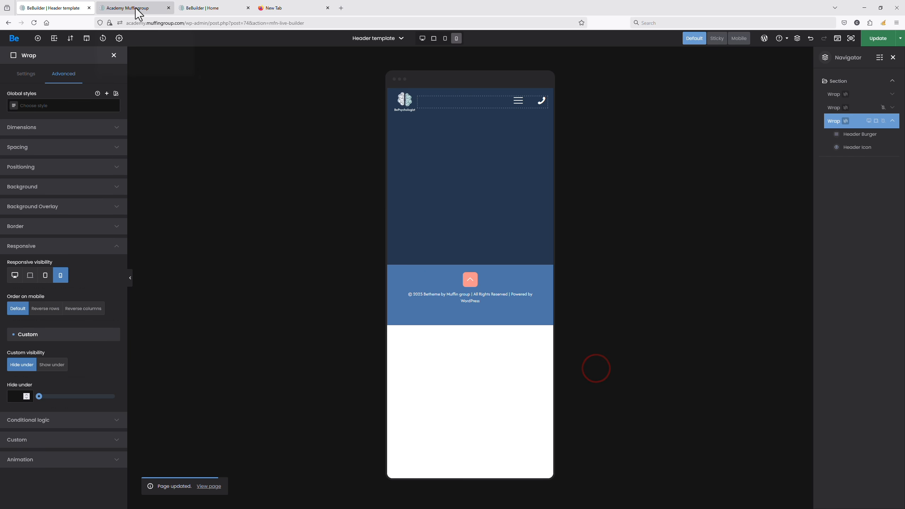
# Check the live page's header at desktop size and in an iPhone 12/13 mini simulation, opening and closing the burger menu.
pyautogui.click(134, 8)
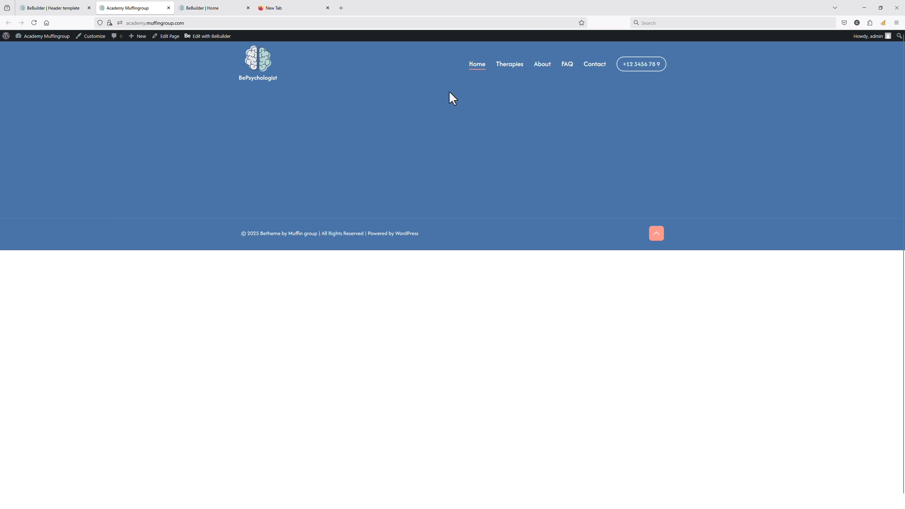
pyautogui.hotkey('ctrl', 'shift', 'm')
pyautogui.click(486, 79)
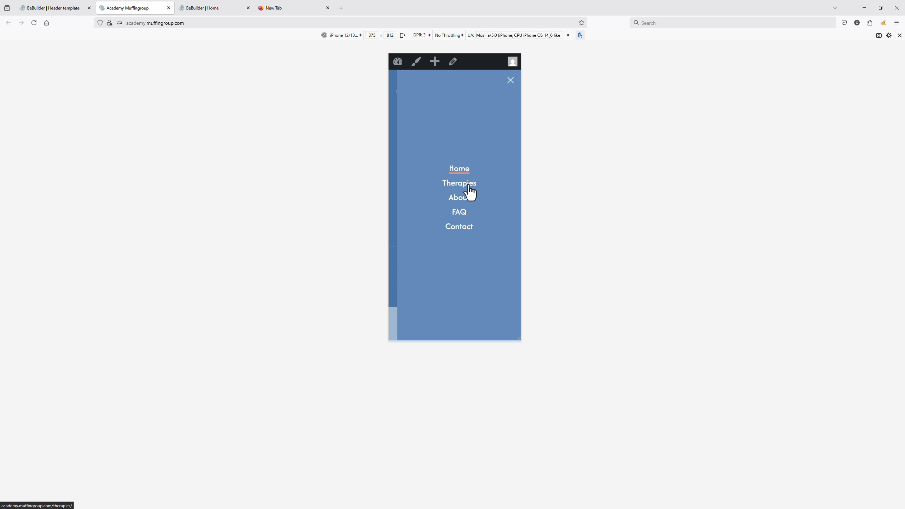
pyautogui.click(510, 79)
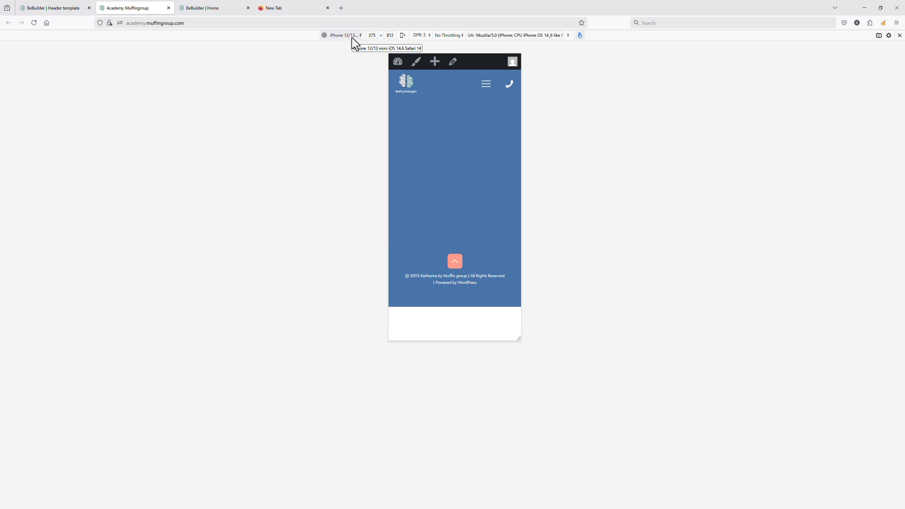
pyautogui.hotkey('ctrl', 'shift', 'm')
# Return to the header template and preview it in the tablet and desktop views.
pyautogui.click(81, 8)
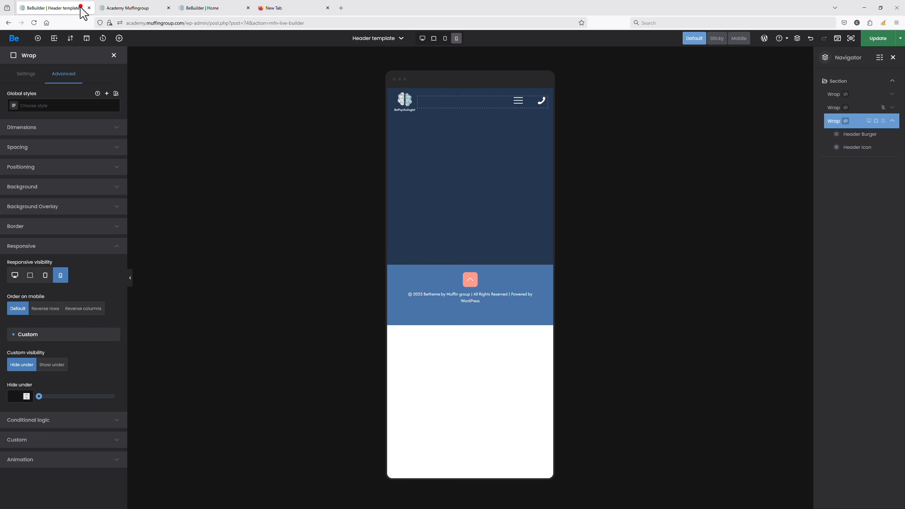
pyautogui.click(445, 38)
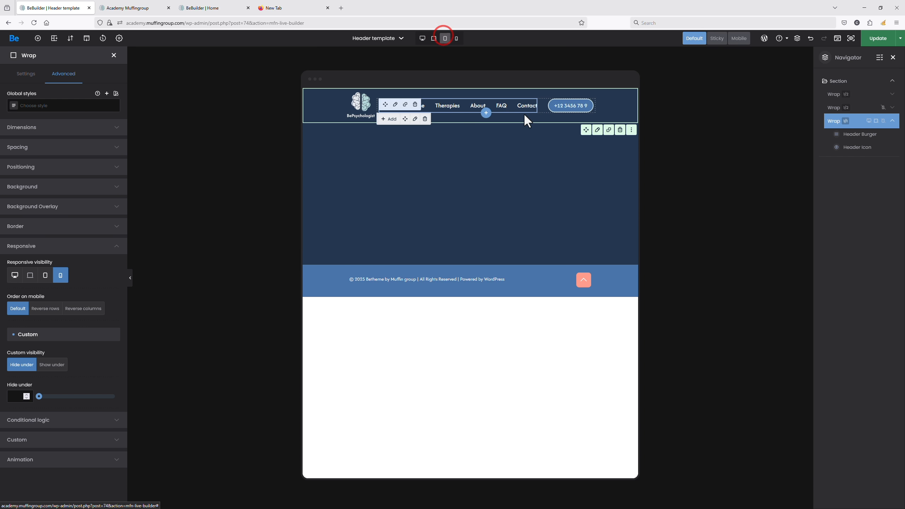
pyautogui.click(423, 39)
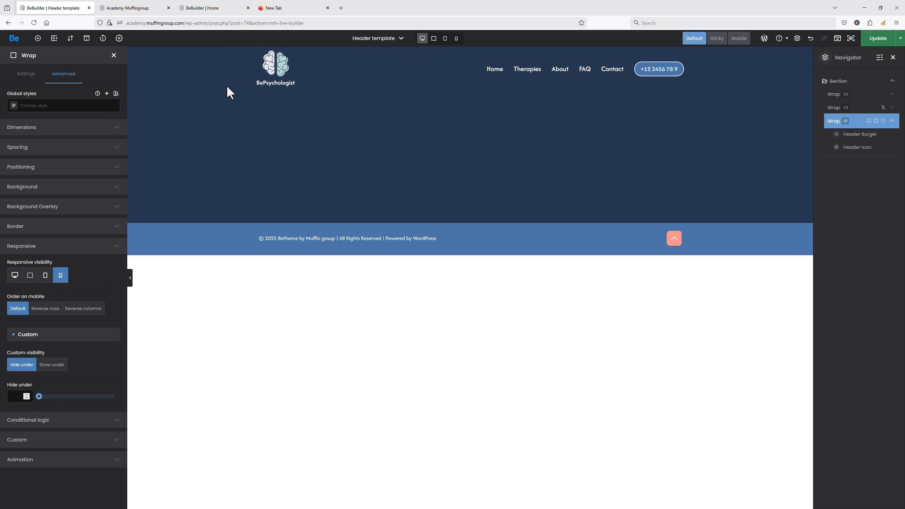